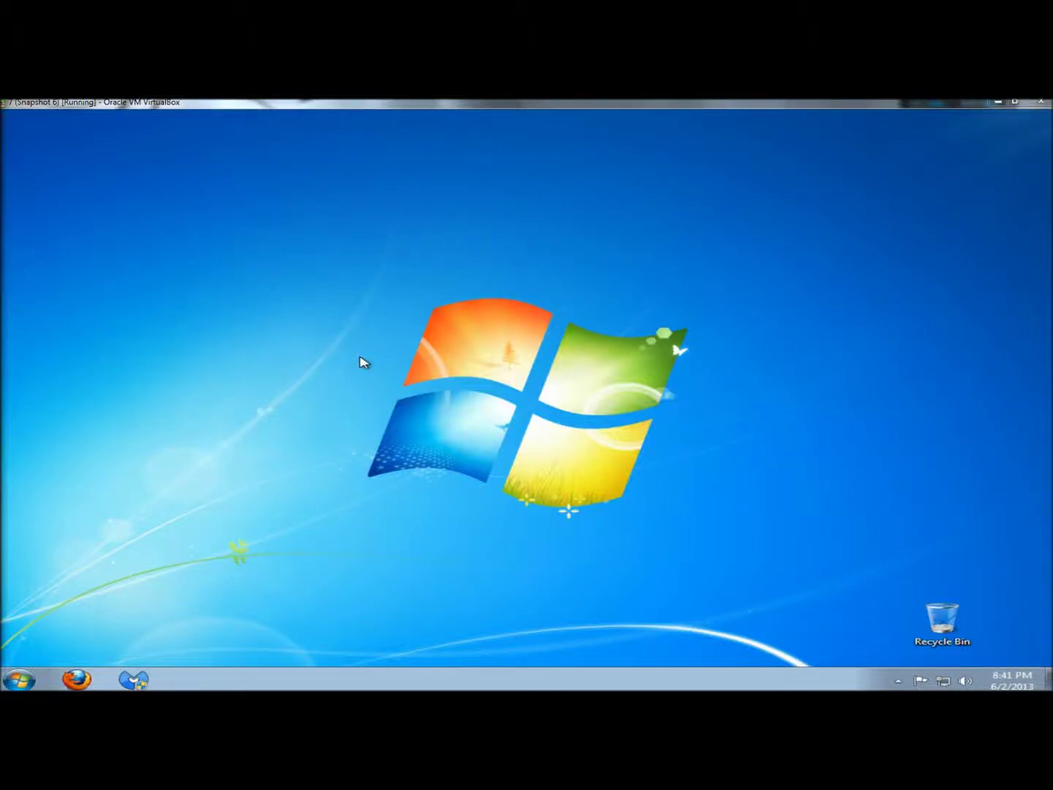
Step: Look over the desktop's right-click New submenu before making any changes
{"action": "right_click", "coordinate": [411, 254]}
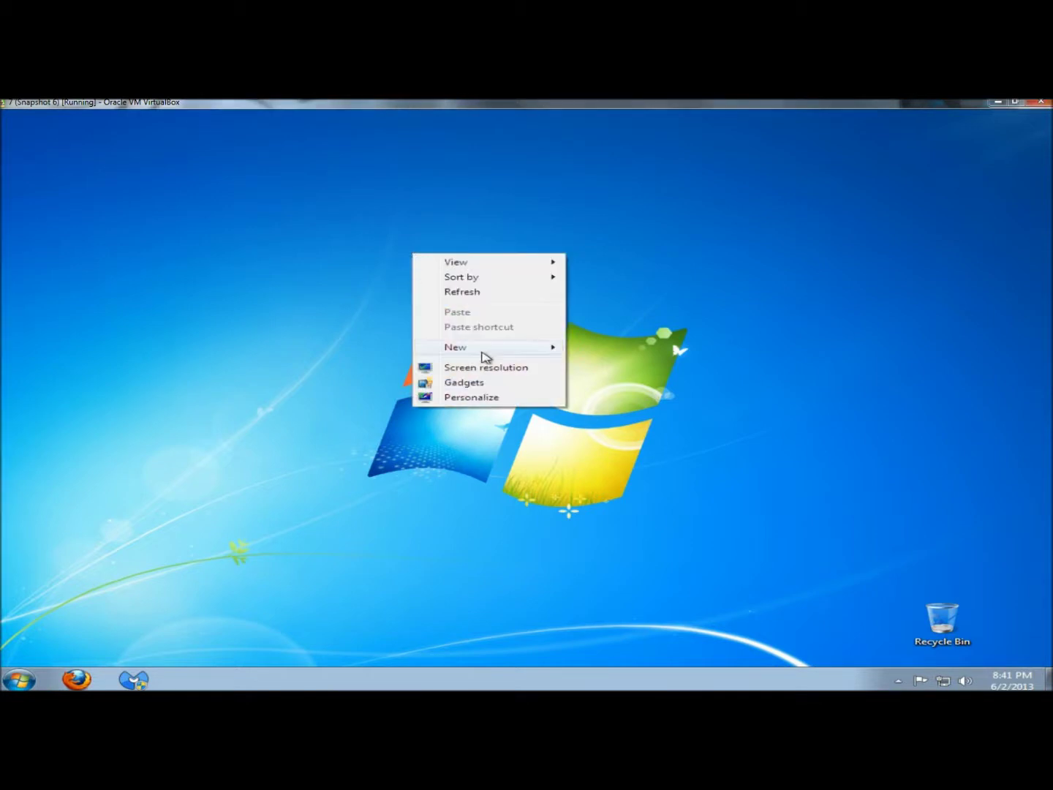
{"action": "mouse_move", "coordinate": [500, 350]}
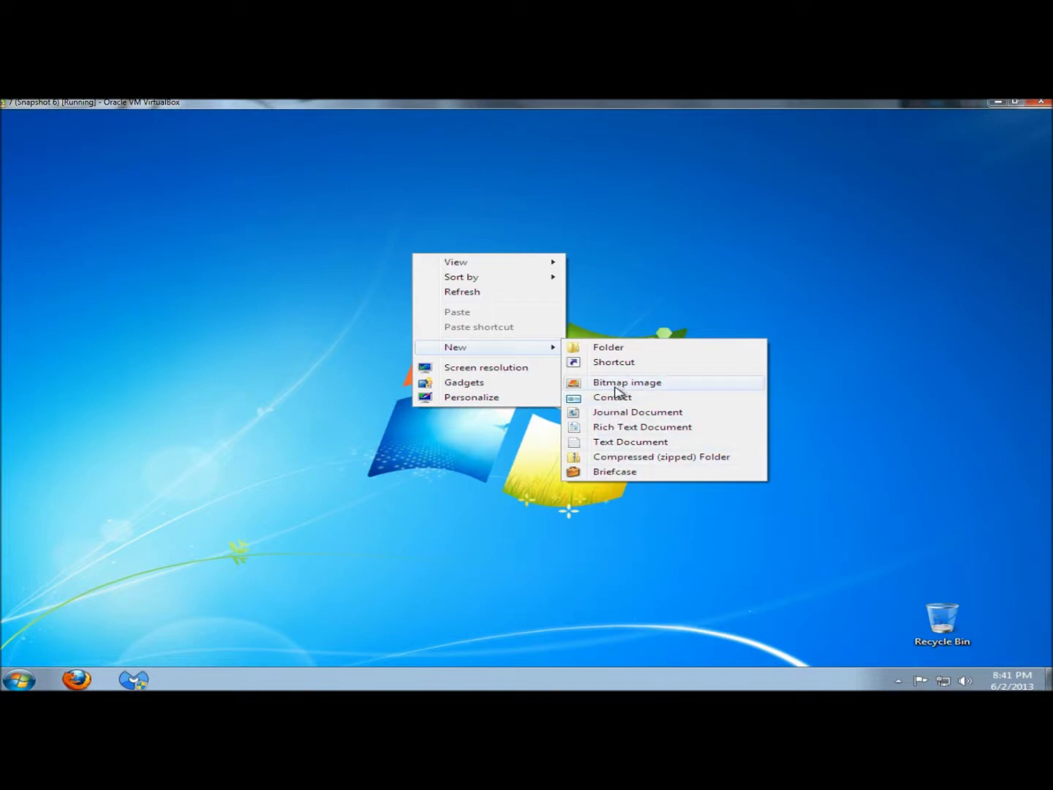
{"action": "left_click", "coordinate": [636, 294]}
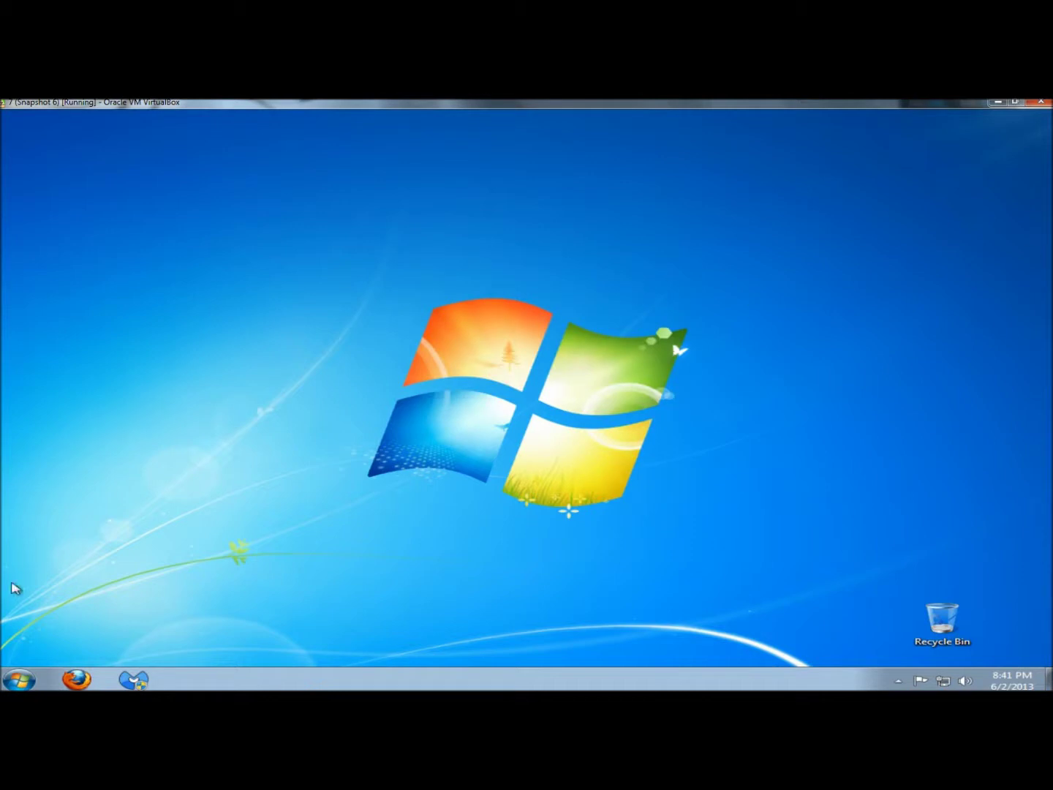
Step: Search the Start menu for regedit and run it as administrator, approving the UAC prompt
{"action": "left_click", "coordinate": [18, 679]}
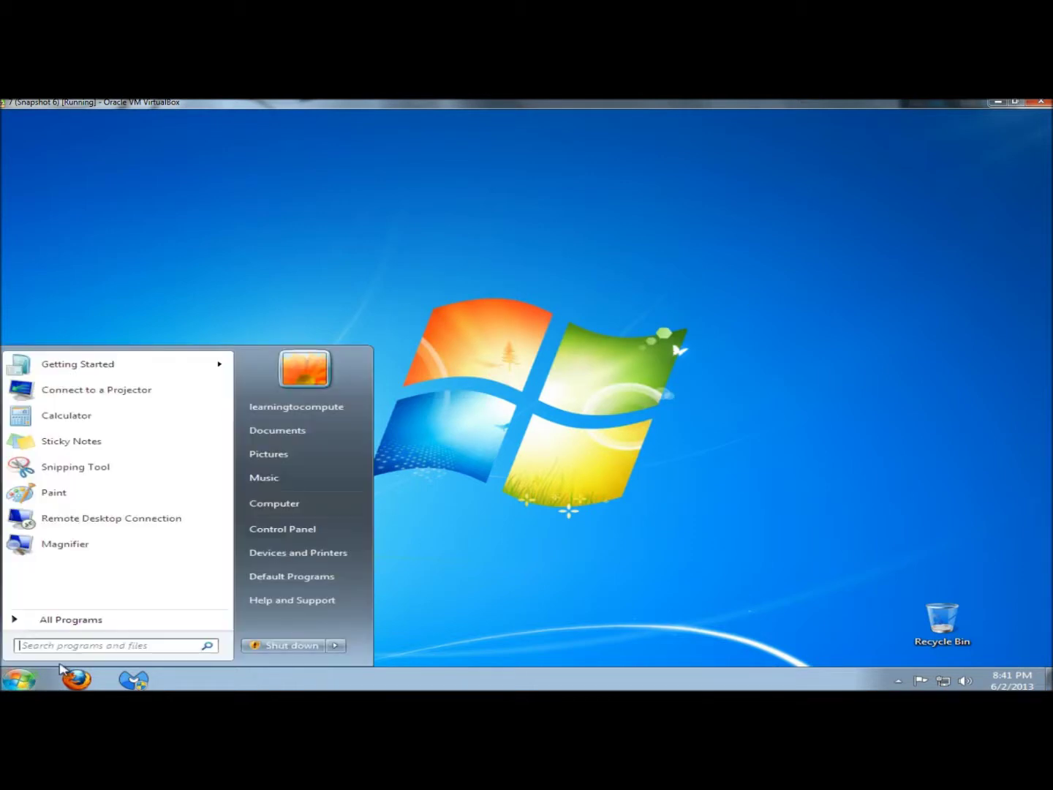
{"action": "left_click", "coordinate": [89, 644]}
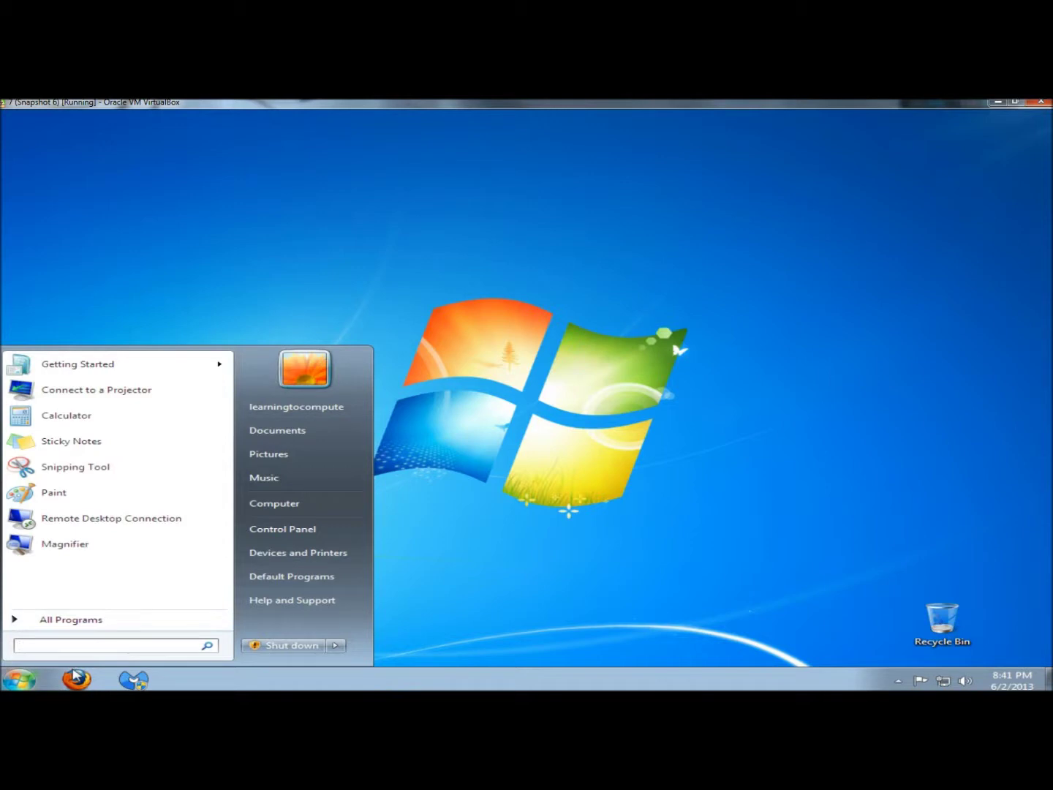
{"action": "type", "text": "reged"}
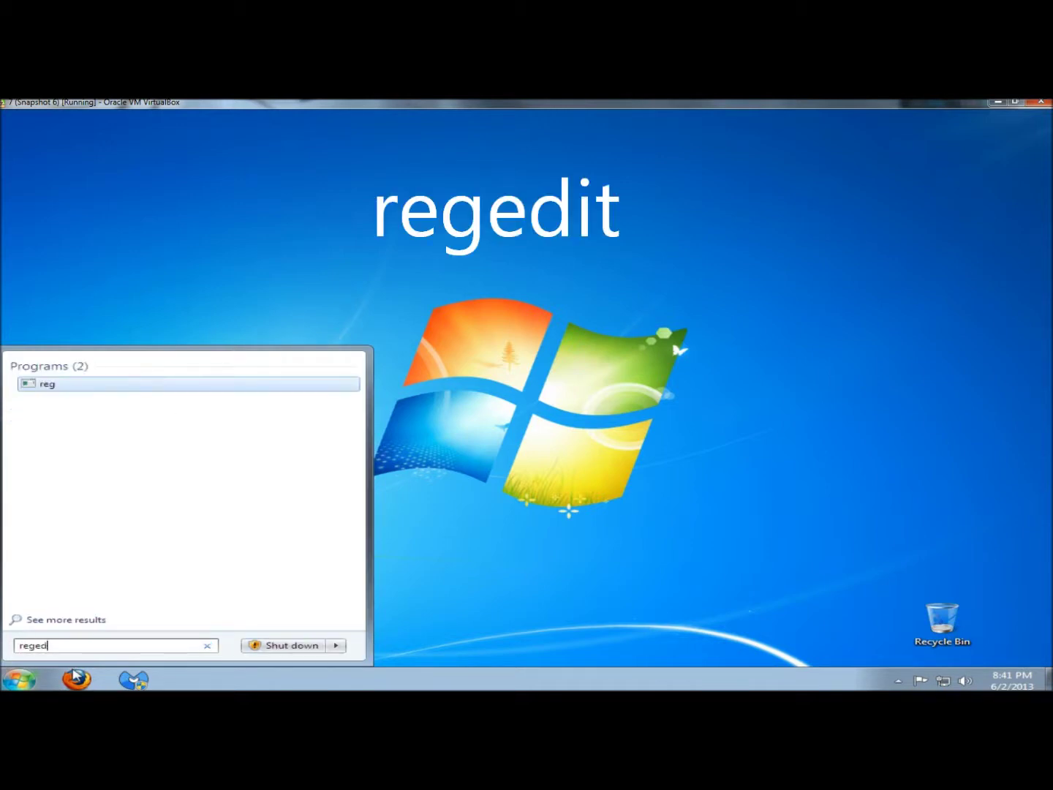
{"action": "type", "text": "it"}
{"action": "right_click", "coordinate": [65, 385]}
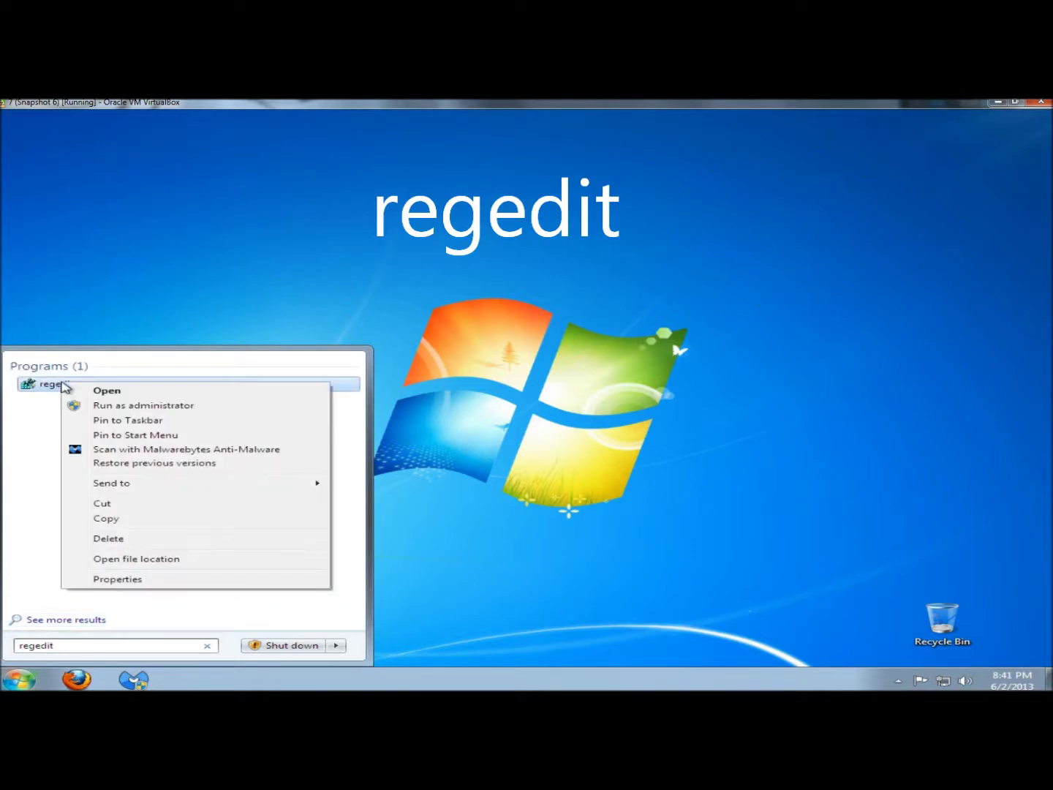
{"action": "left_click", "coordinate": [139, 407]}
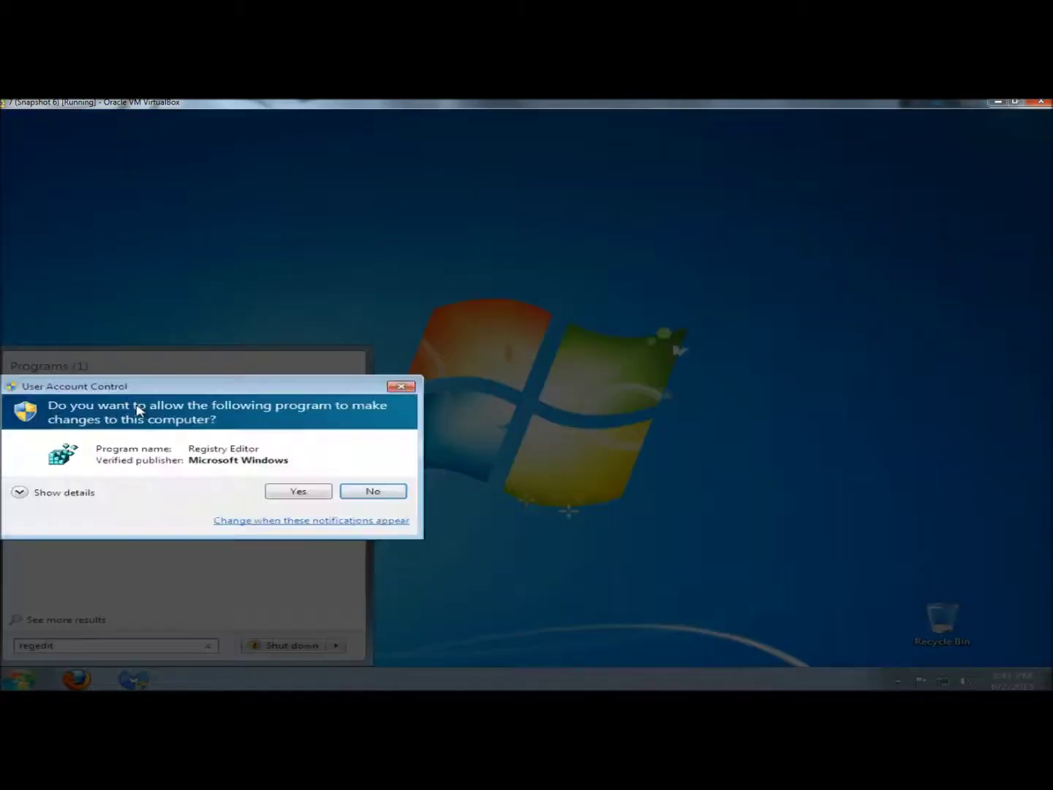
{"action": "left_click", "coordinate": [299, 491]}
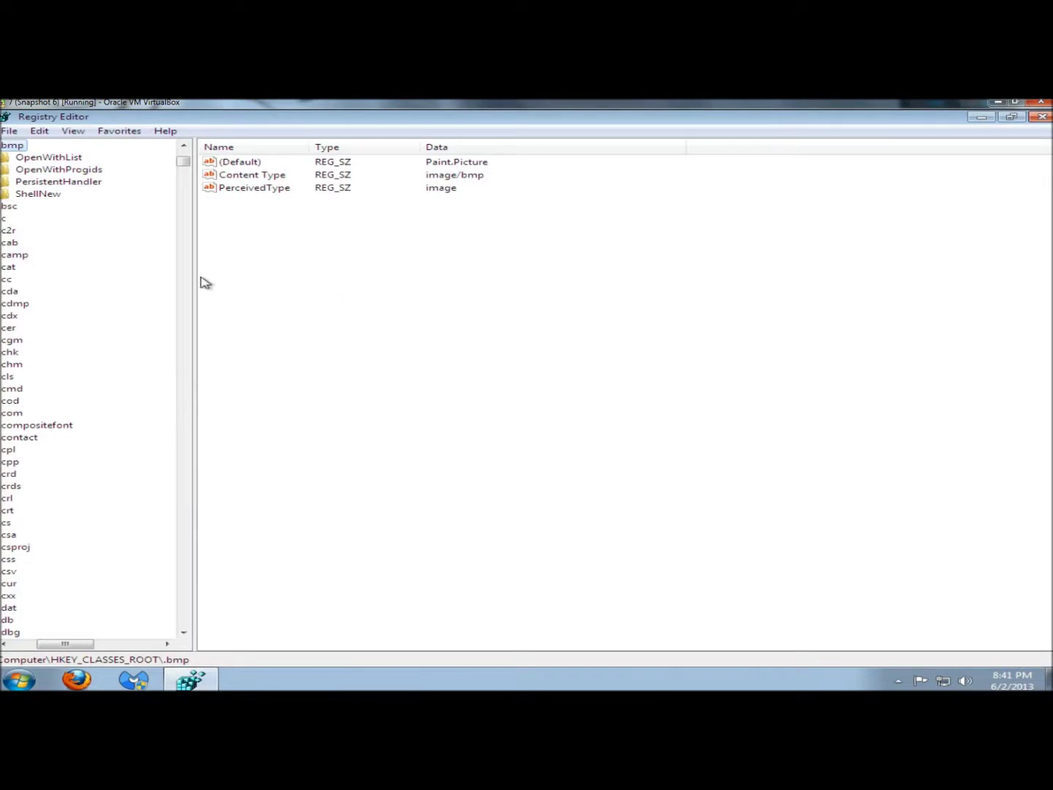
{"action": "scroll", "coordinate": [23, 228], "scroll_direction": "up", "scroll_amount": 14}
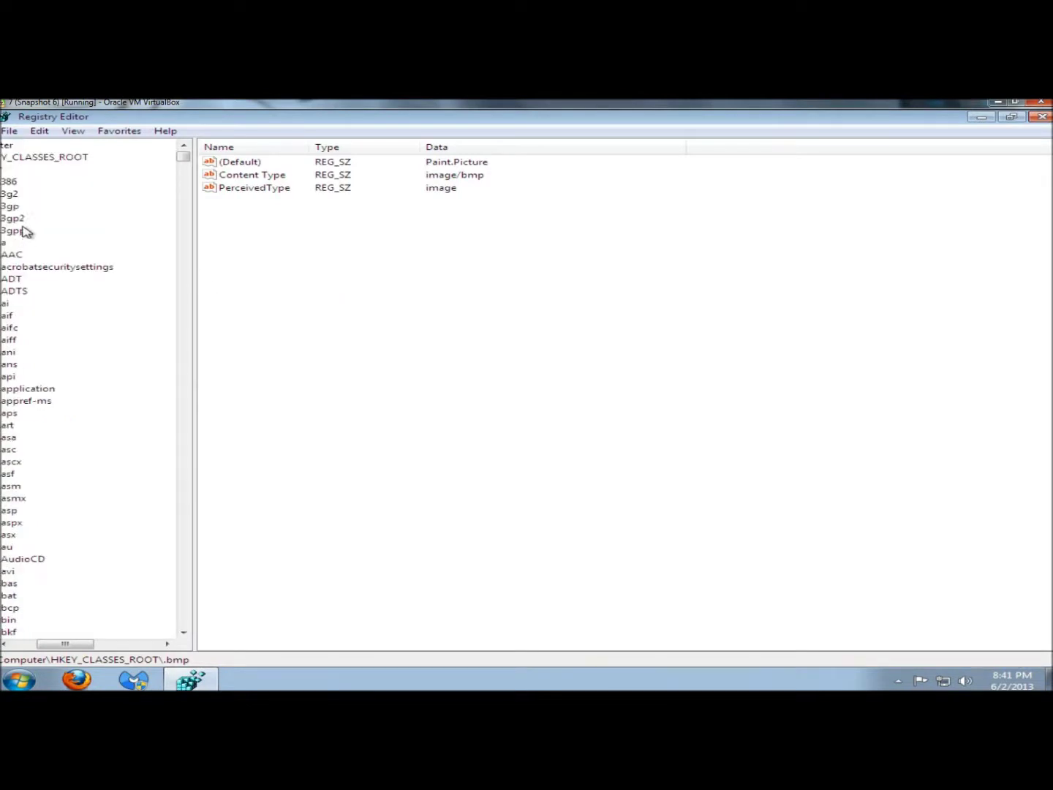
{"action": "left_click", "coordinate": [10, 132]}
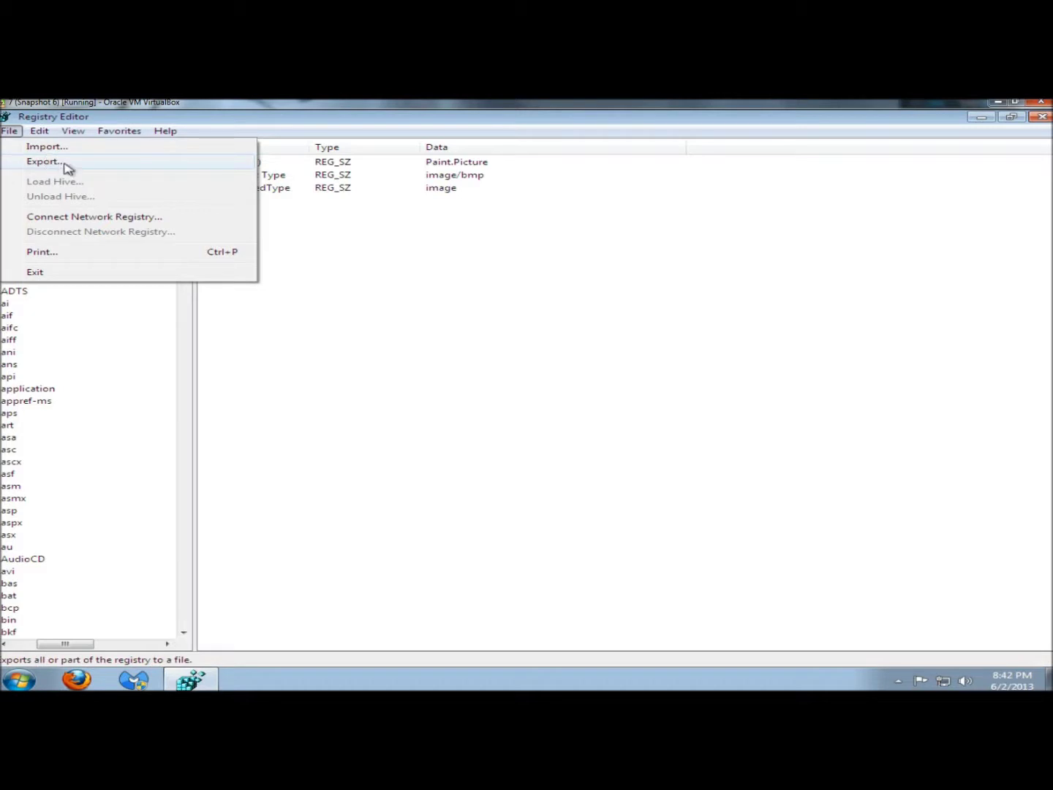
{"action": "left_click", "coordinate": [265, 382]}
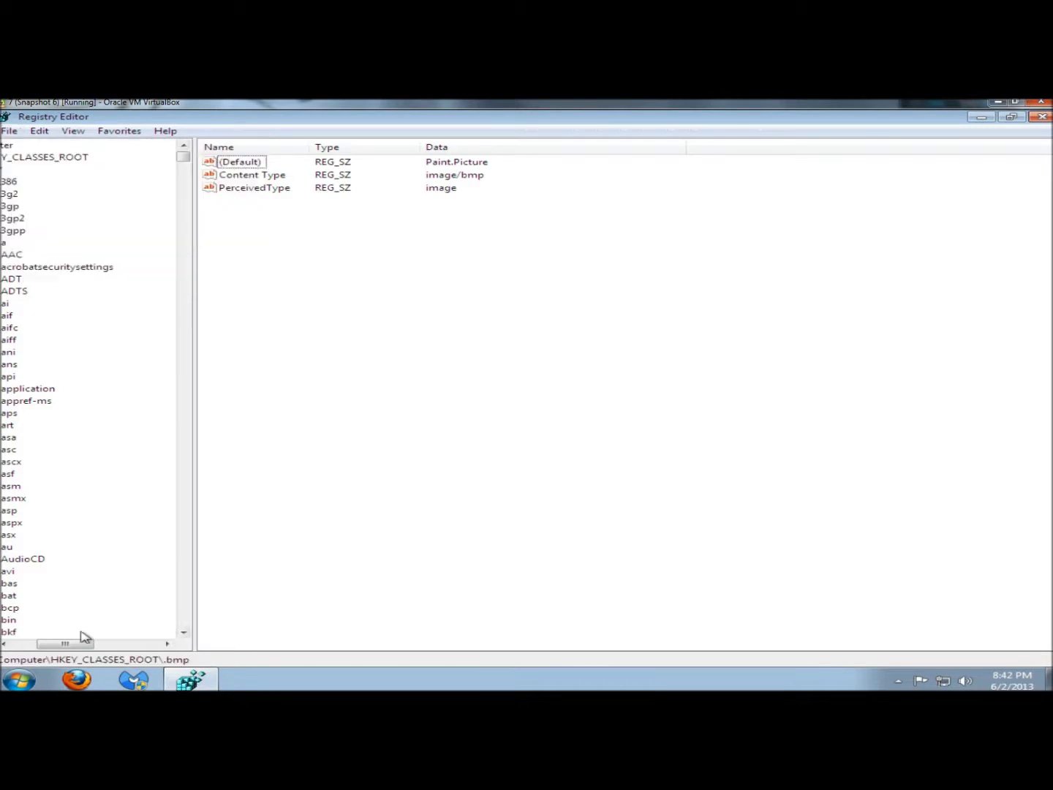
{"action": "left_click_drag", "start_coordinate": [74, 646], "coordinate": [27, 643]}
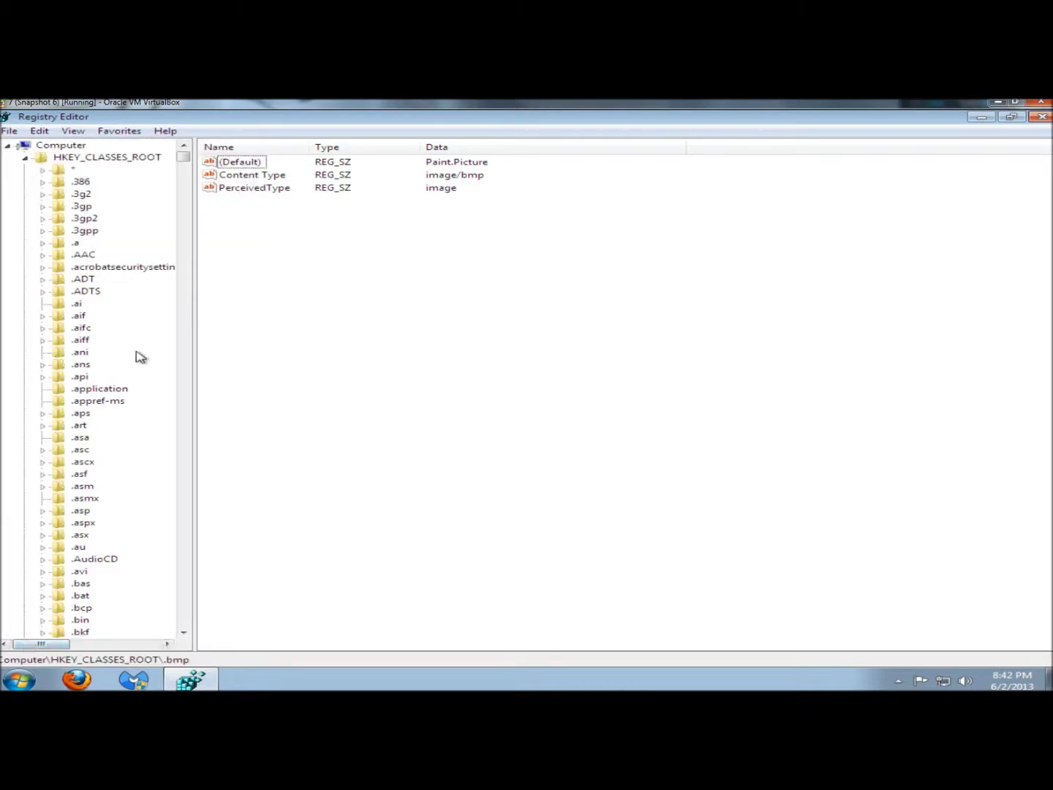
Step: Search the whole registry from Computer for 'shell' to reach .api\AcroExch.Plugin\ShellNew
{"action": "left_click", "coordinate": [70, 149]}
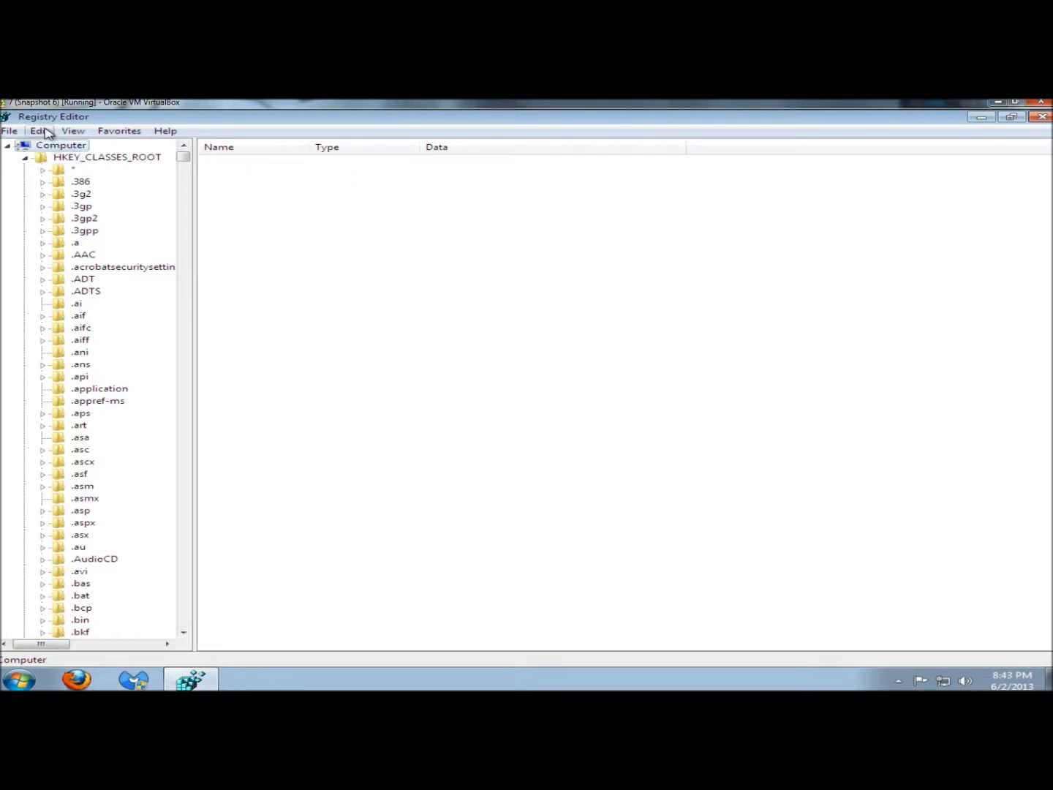
{"action": "left_click", "coordinate": [39, 131]}
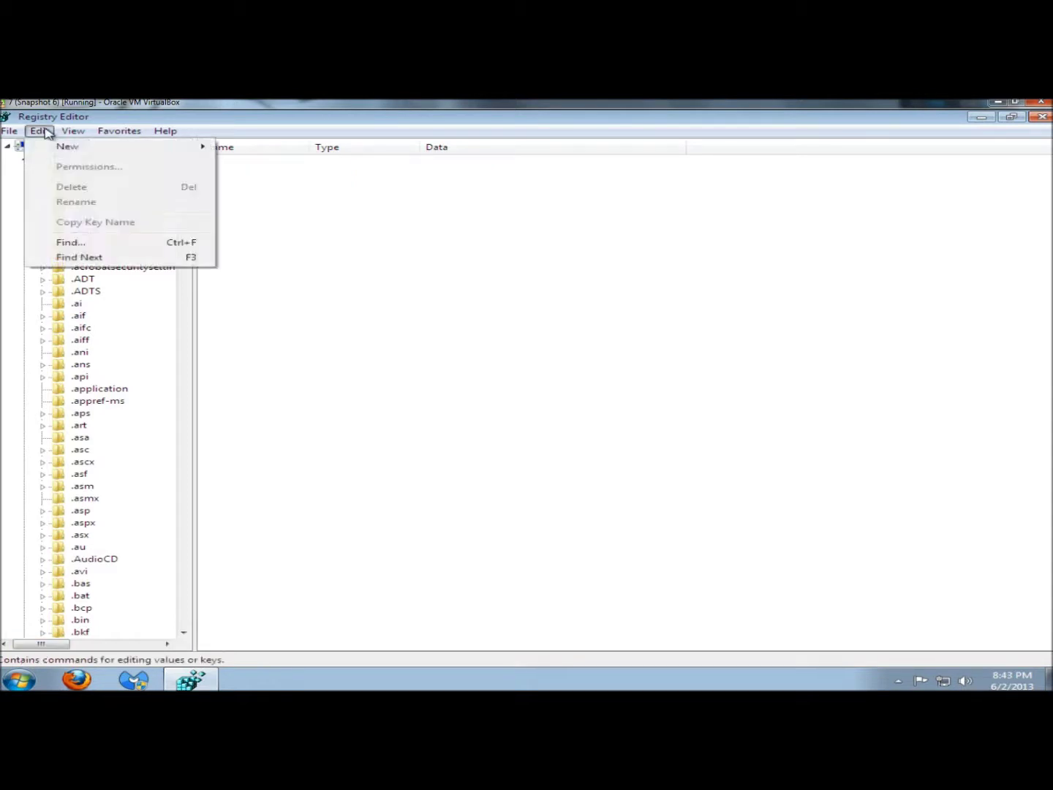
{"action": "left_click", "coordinate": [78, 243]}
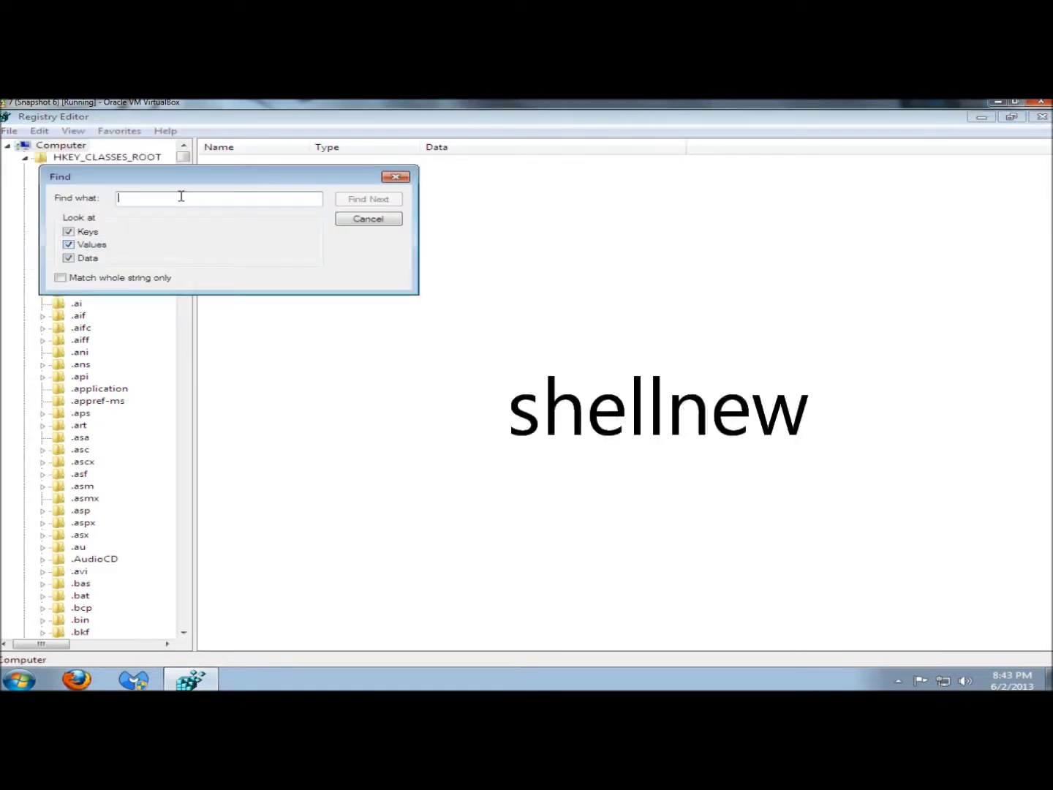
{"action": "type", "text": "shellnew"}
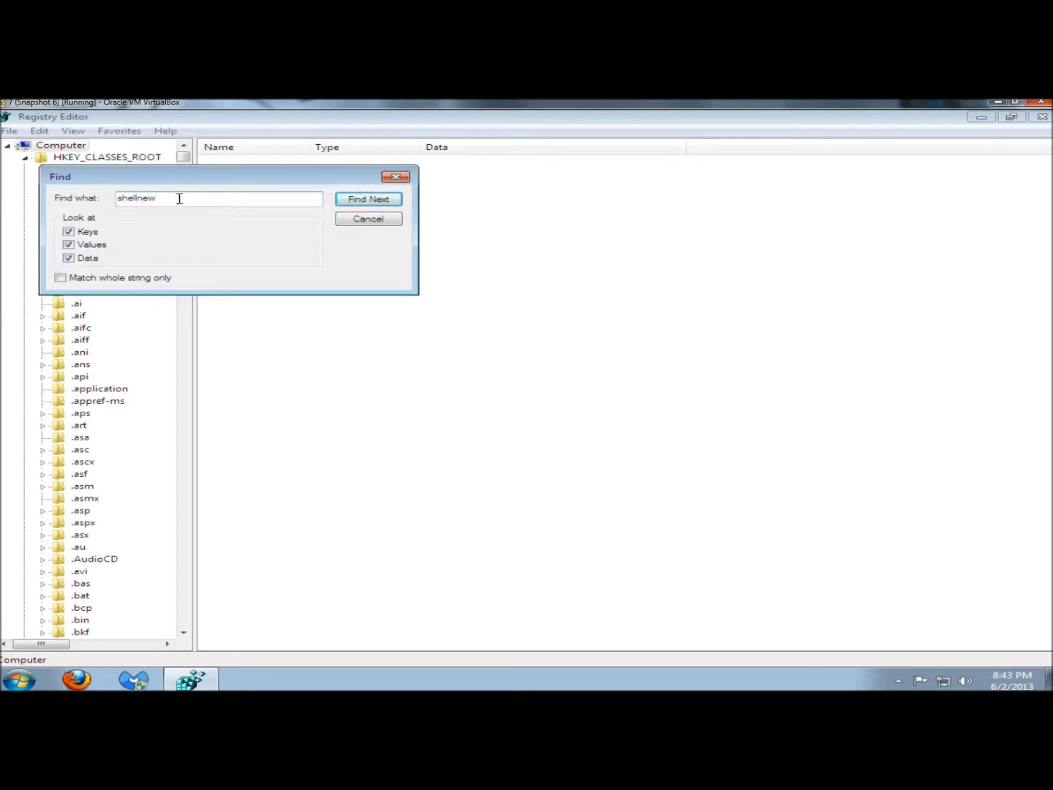
{"action": "left_click", "coordinate": [384, 202]}
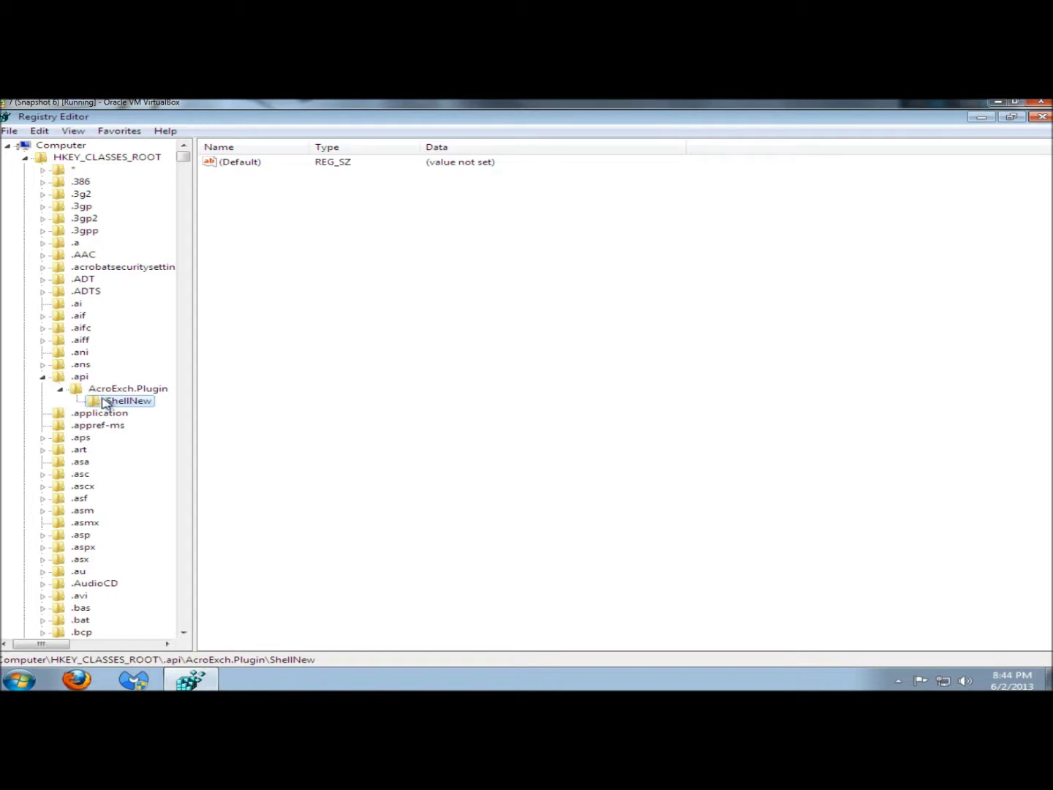
Step: Find the next match and rename the .bmp ShellNew key to ShellNew%%
{"action": "key", "text": "F3"}
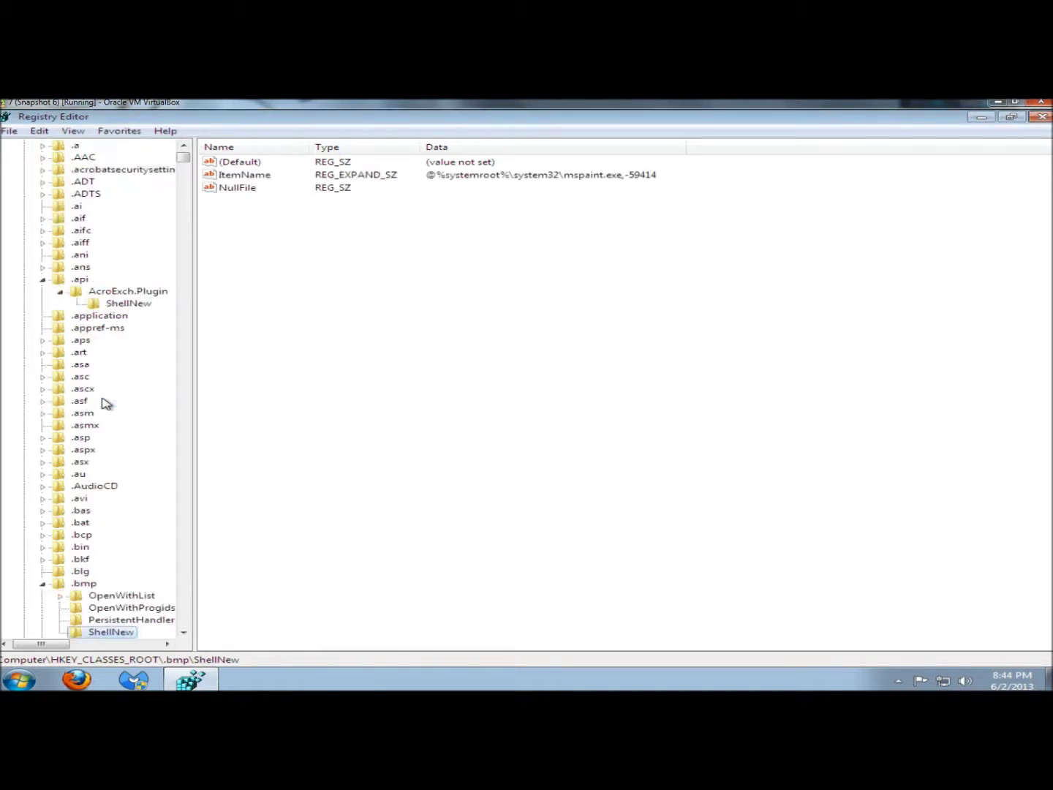
{"action": "scroll", "coordinate": [130, 466], "scroll_direction": "down", "scroll_amount": 5}
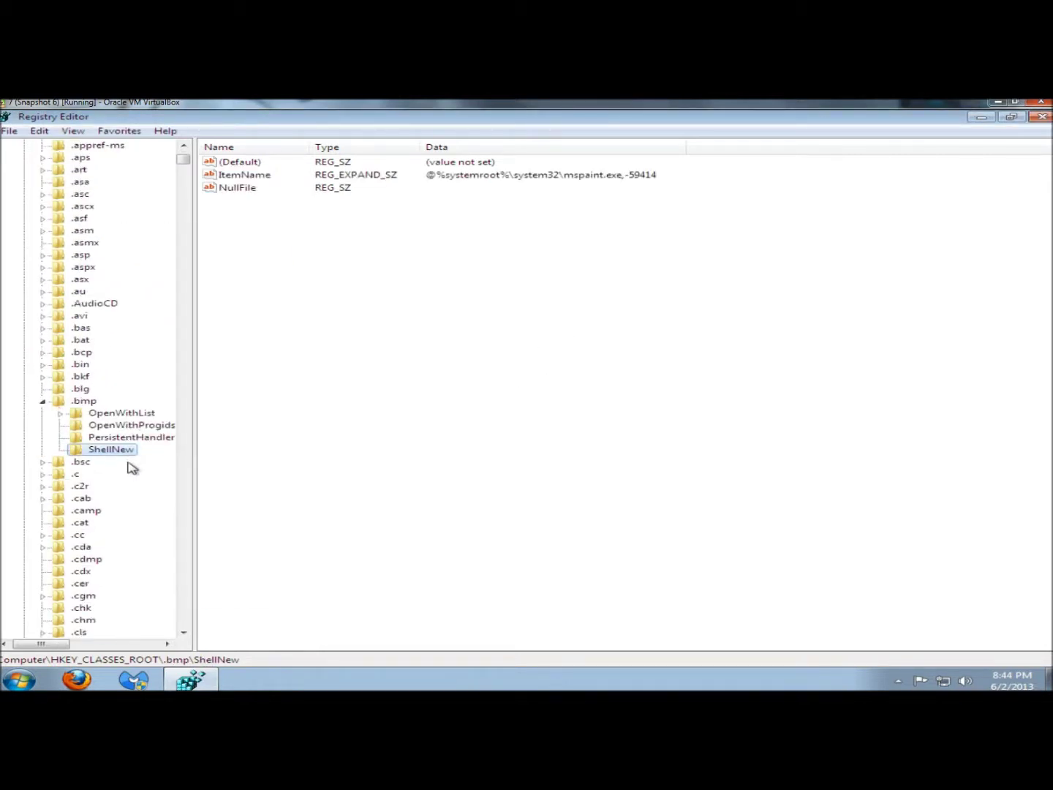
{"action": "scroll", "coordinate": [130, 466], "scroll_direction": "down", "scroll_amount": 1}
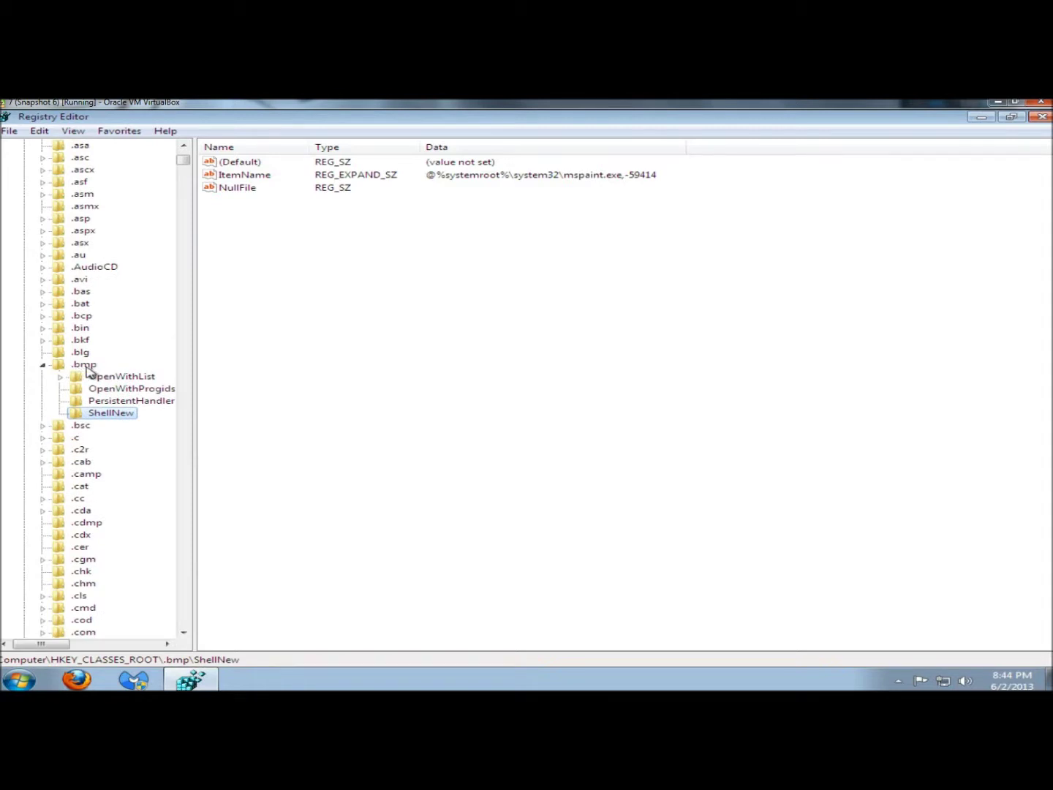
{"action": "right_click", "coordinate": [112, 418]}
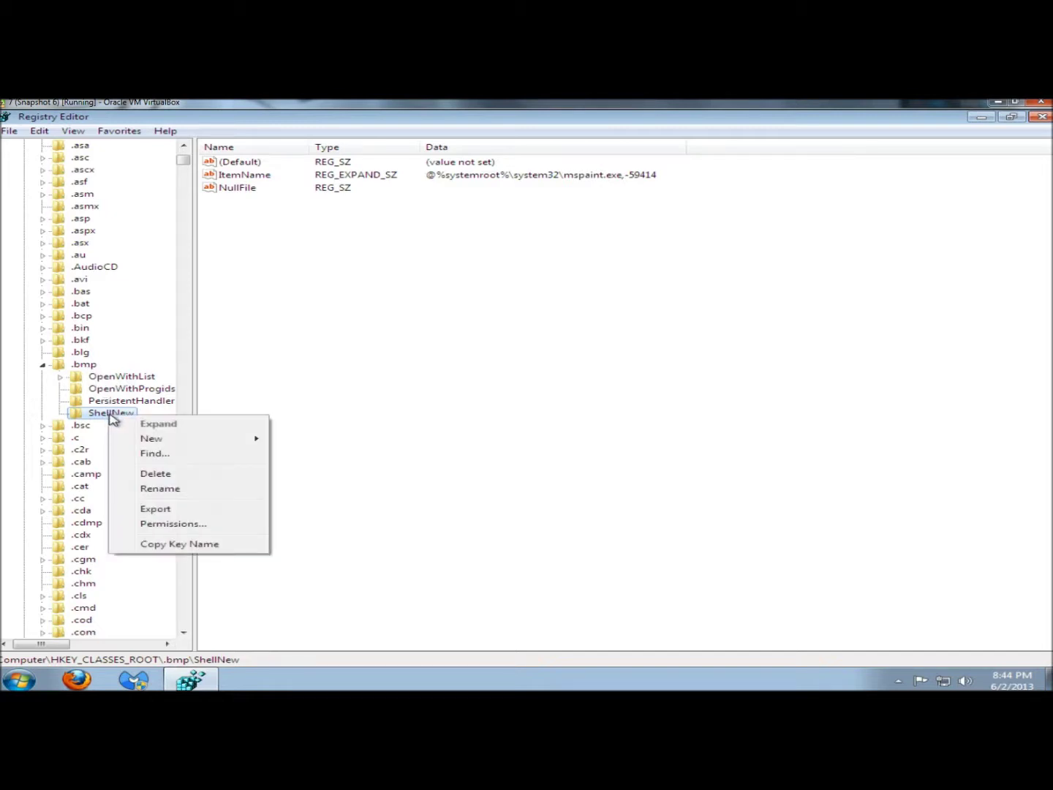
{"action": "left_click", "coordinate": [163, 494]}
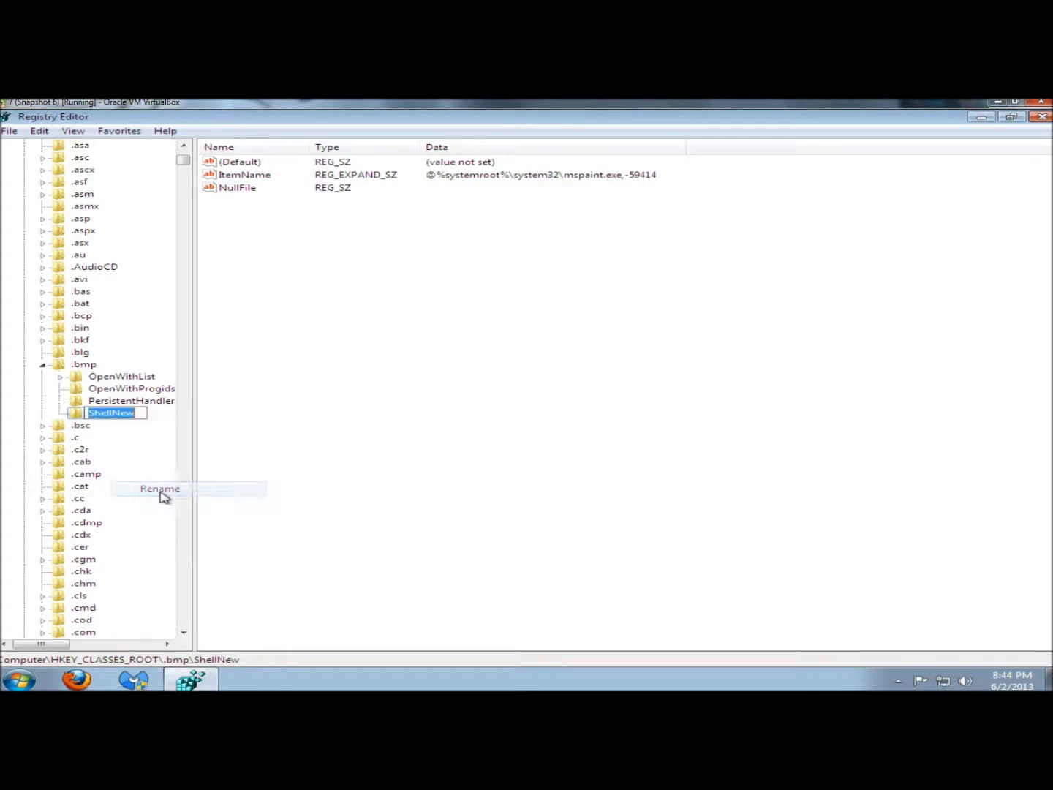
{"action": "left_click", "coordinate": [136, 412]}
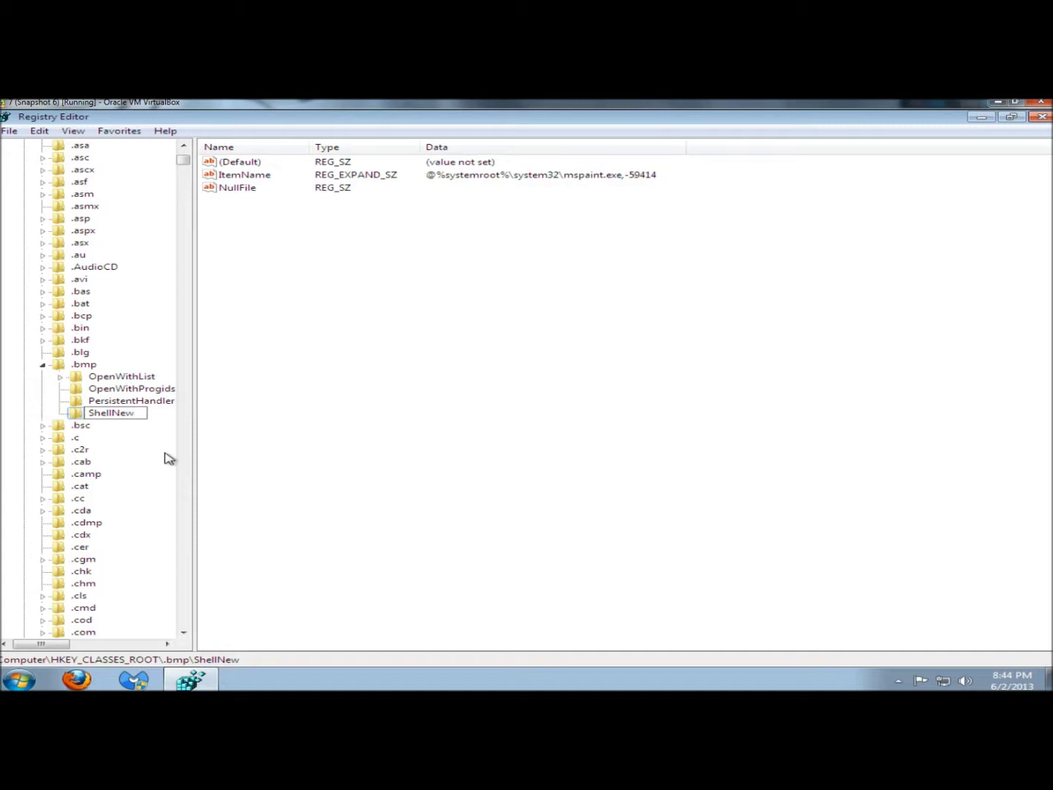
{"action": "type", "text": "%%"}
{"action": "key", "text": "Return"}
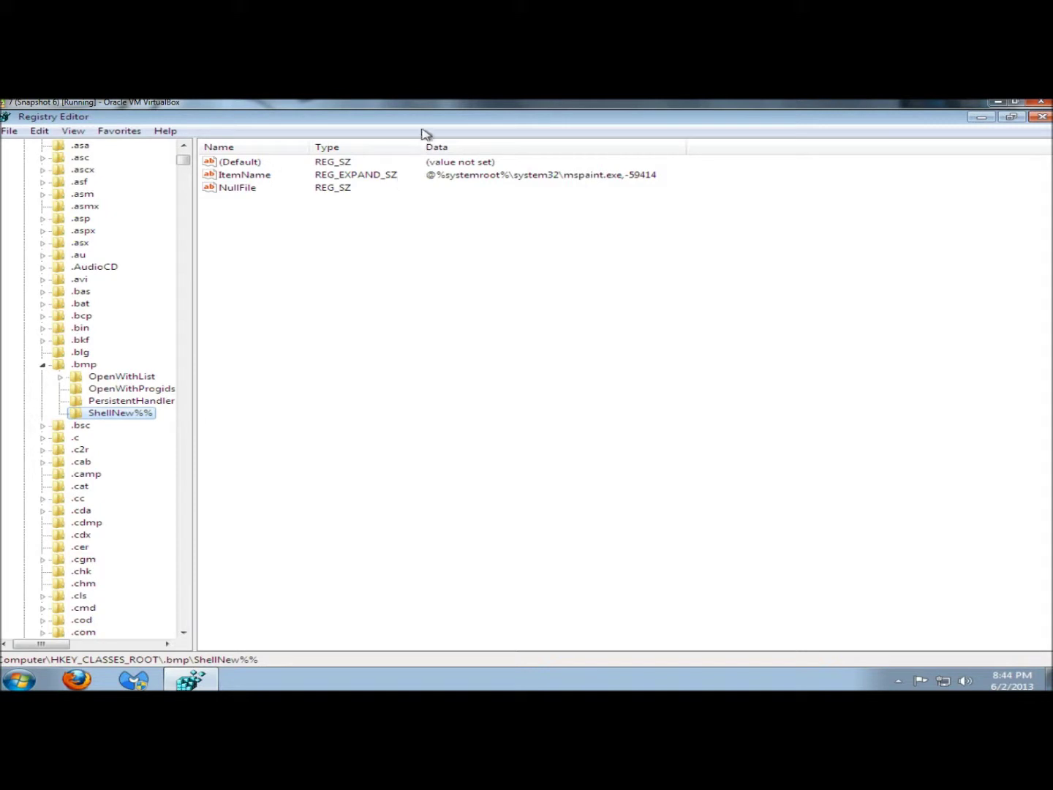
Step: Refresh the desktop and confirm Bitmap Image no longer appears under New
{"action": "left_click_drag", "start_coordinate": [431, 125], "coordinate": [376, 242]}
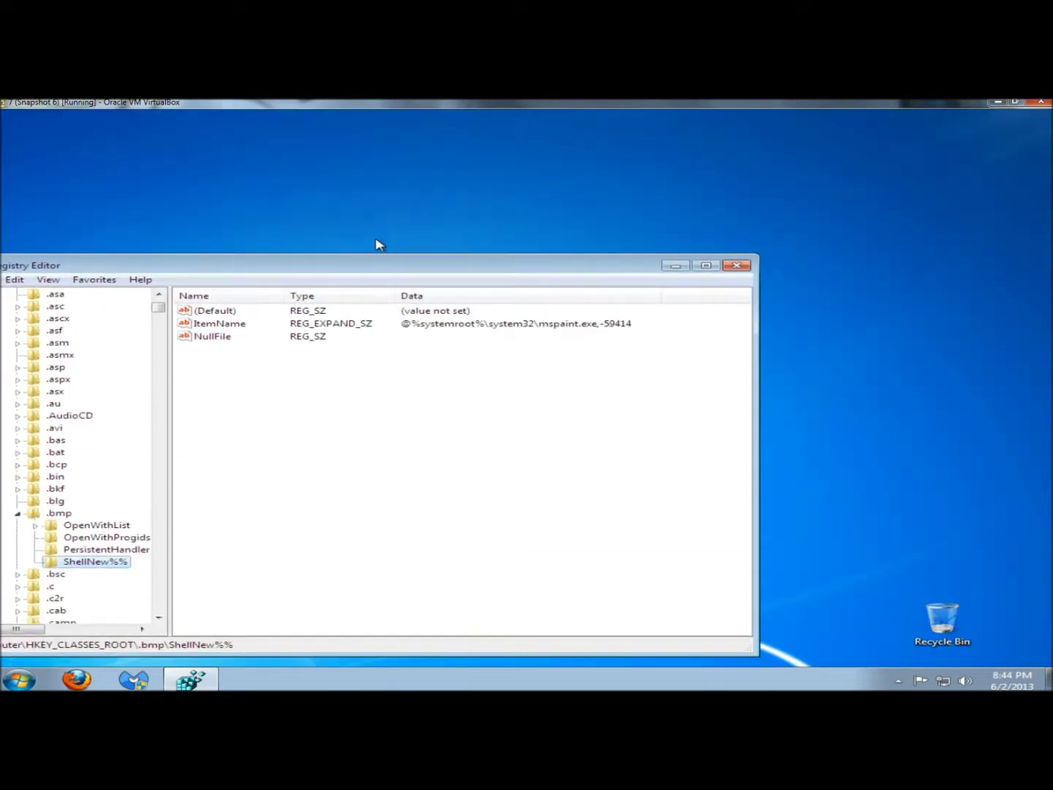
{"action": "right_click", "coordinate": [414, 167]}
{"action": "left_click", "coordinate": [463, 204]}
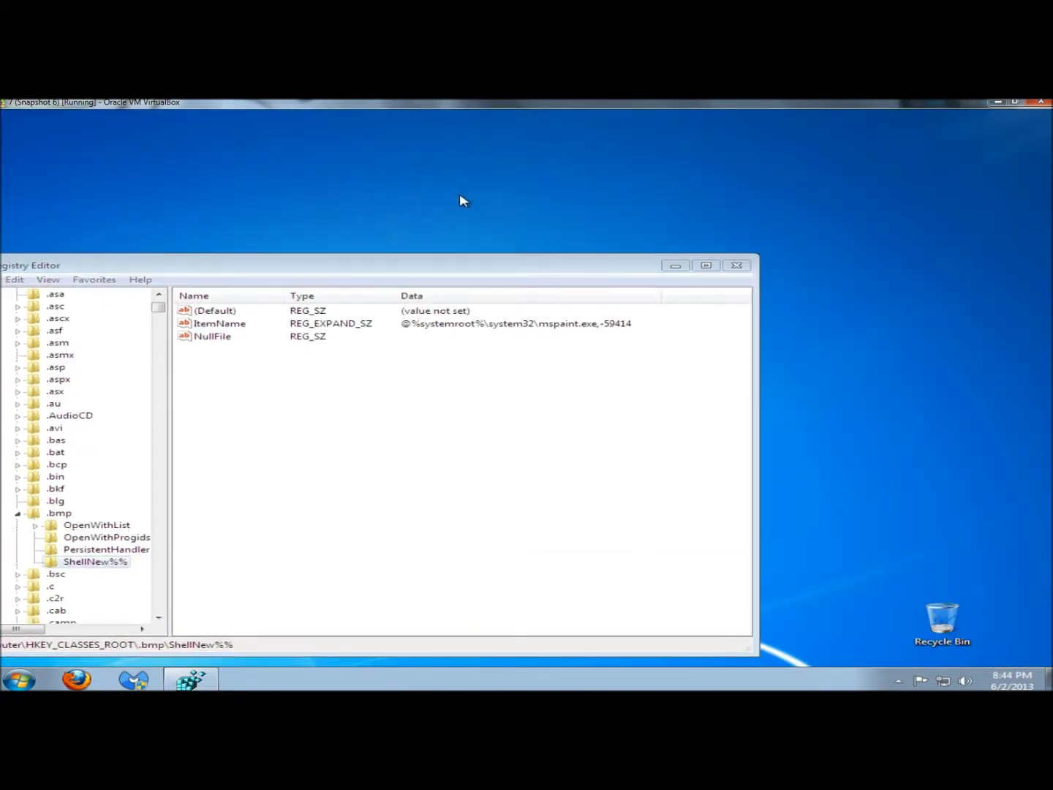
{"action": "right_click", "coordinate": [460, 181]}
{"action": "mouse_move", "coordinate": [594, 277]}
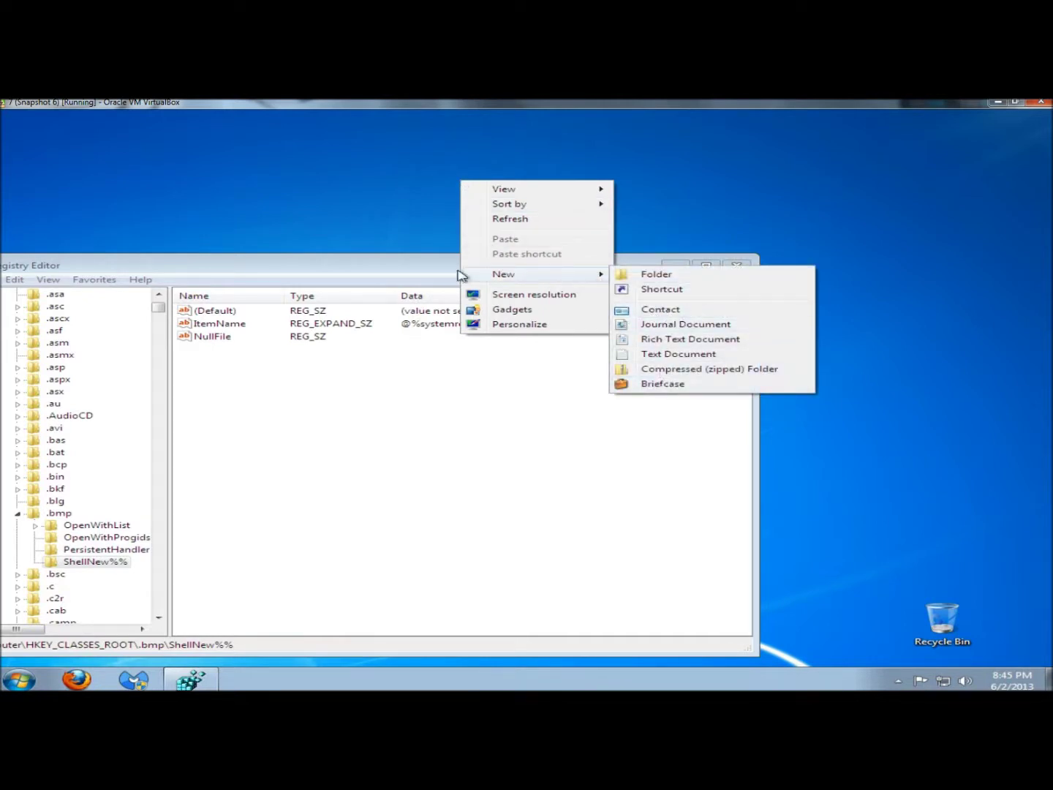
{"action": "left_click", "coordinate": [337, 193]}
{"action": "left_click_drag", "start_coordinate": [381, 275], "coordinate": [530, 110]}
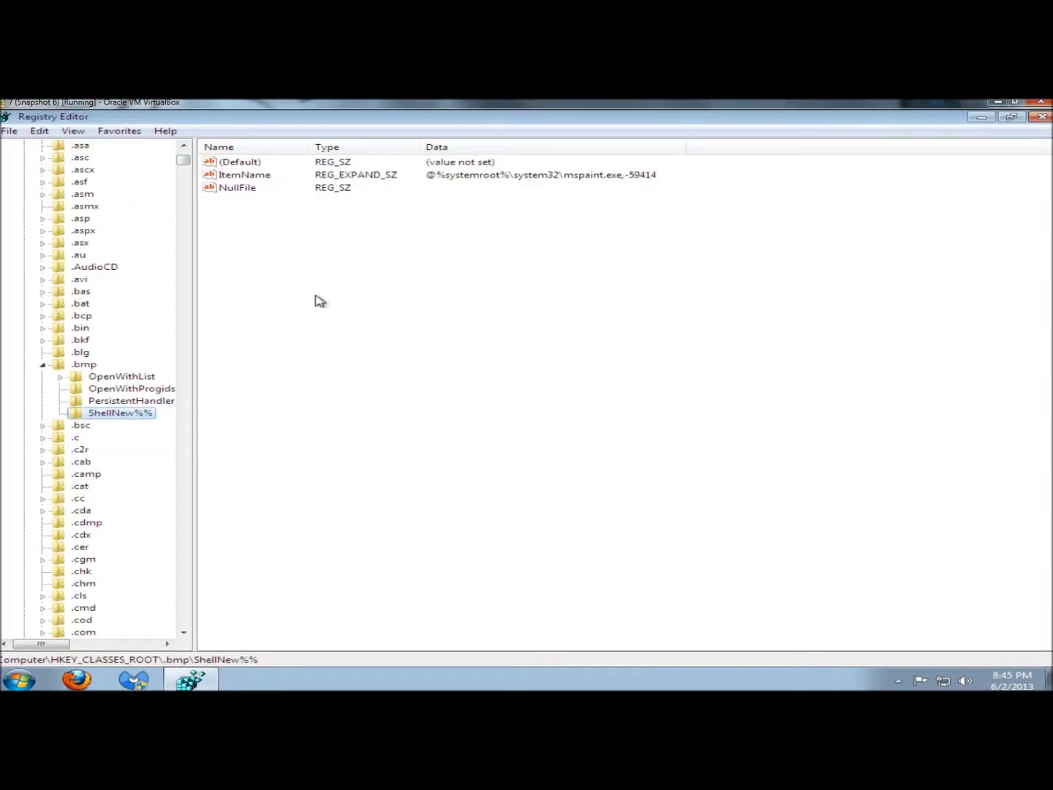
Step: Find the next match and rename the .contact ShellNew key to ShellNew%%
{"action": "key", "text": "F3"}
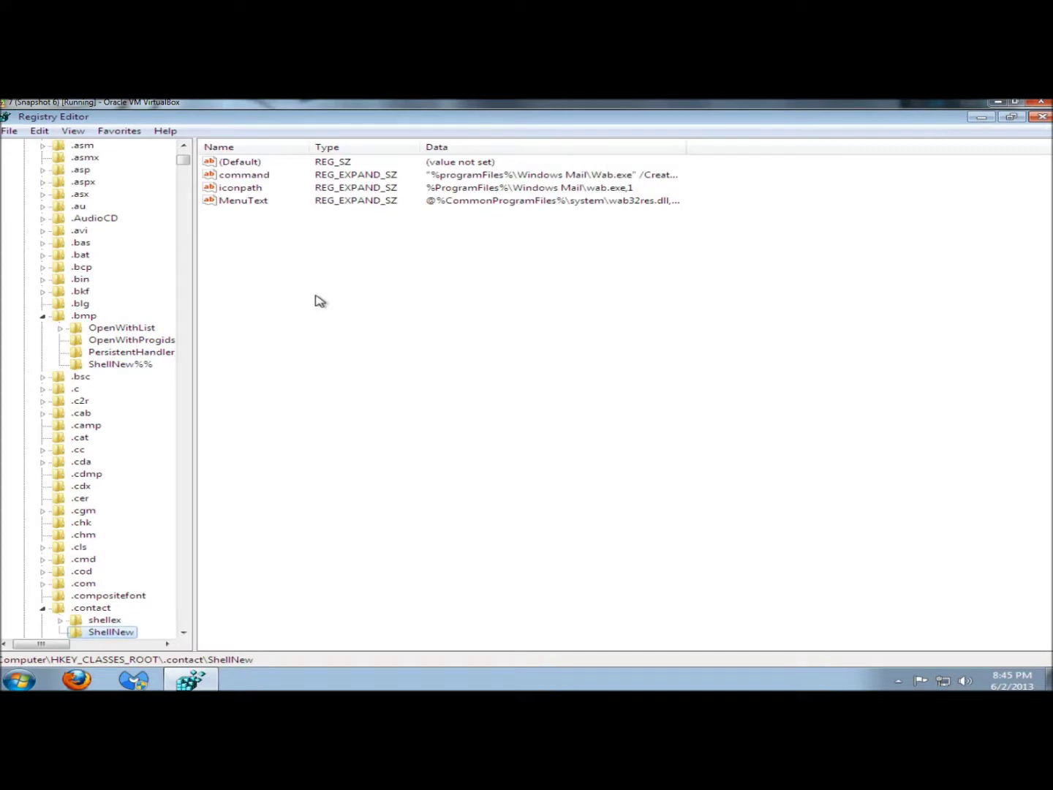
{"action": "scroll", "coordinate": [155, 443], "scroll_direction": "down", "scroll_amount": 5}
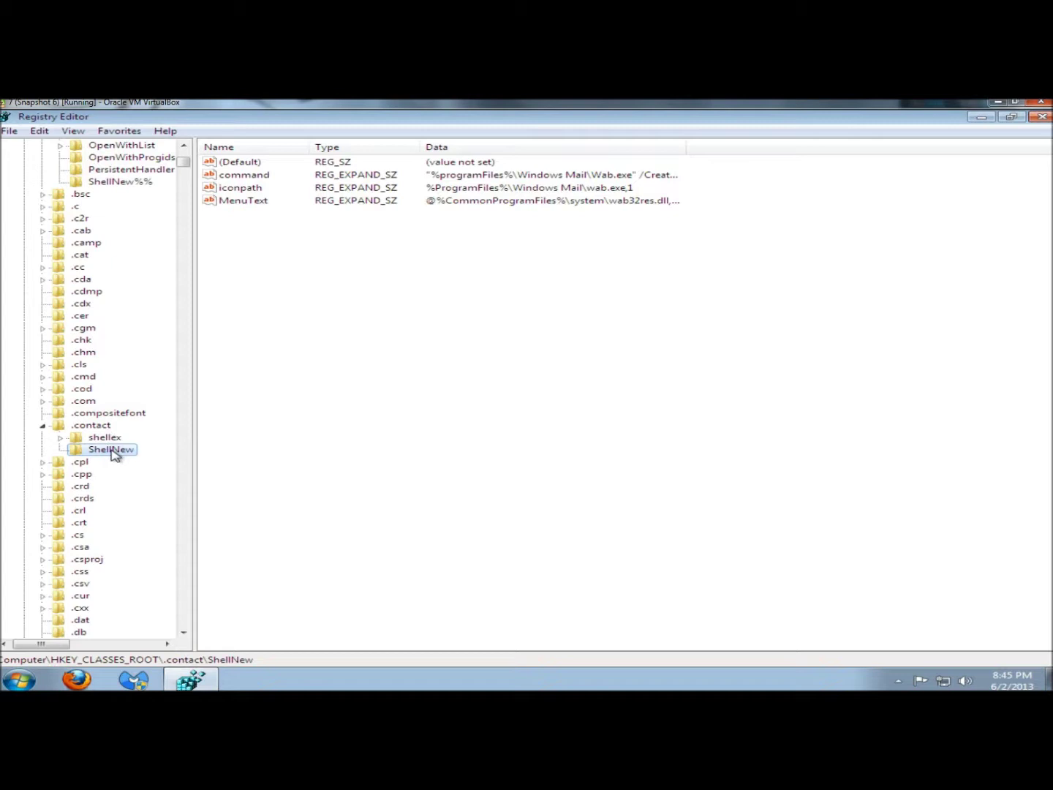
{"action": "right_click", "coordinate": [114, 453]}
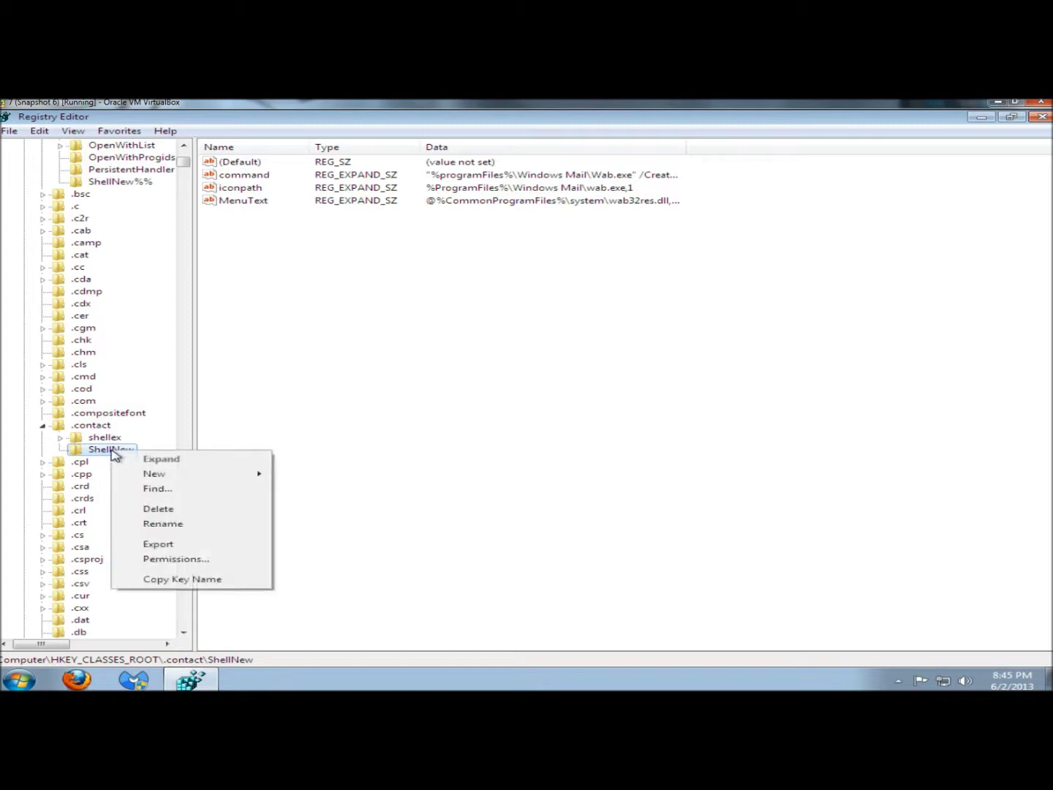
{"action": "left_click", "coordinate": [153, 523]}
{"action": "left_click", "coordinate": [138, 449]}
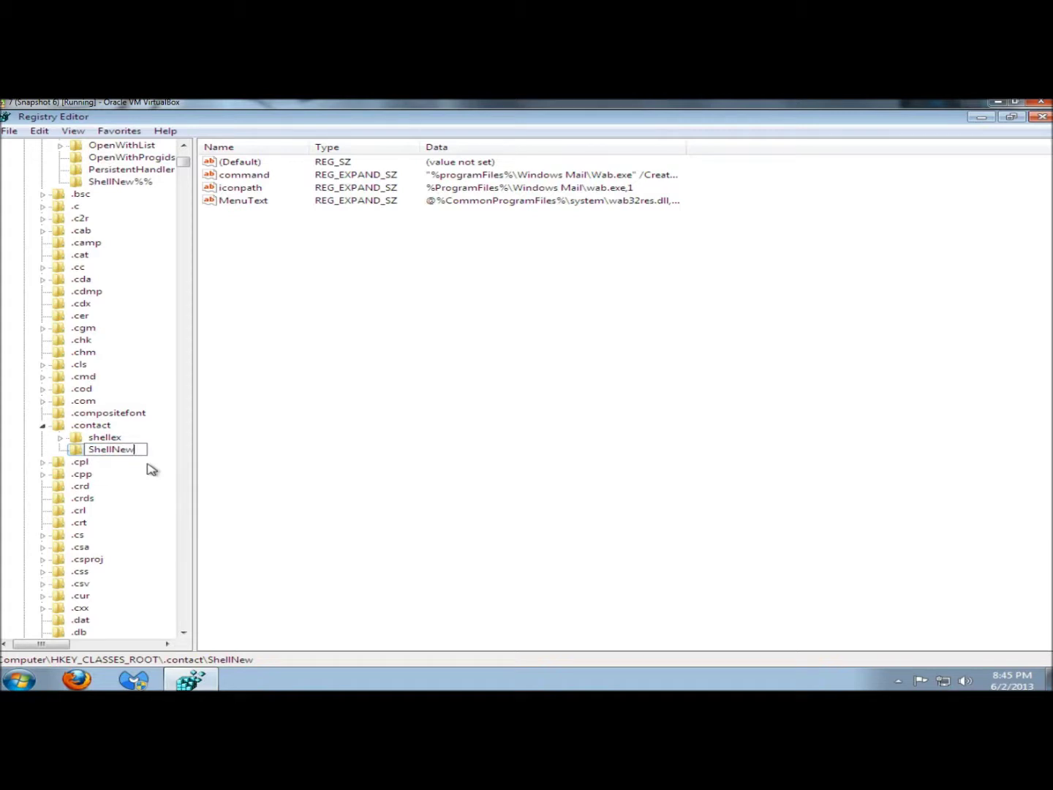
{"action": "type", "text": "%%"}
{"action": "key", "text": "Return"}
Step: Check that Contact has dropped out of the desktop's New submenu
{"action": "left_click_drag", "start_coordinate": [505, 130], "coordinate": [446, 278]}
{"action": "right_click", "coordinate": [478, 141]}
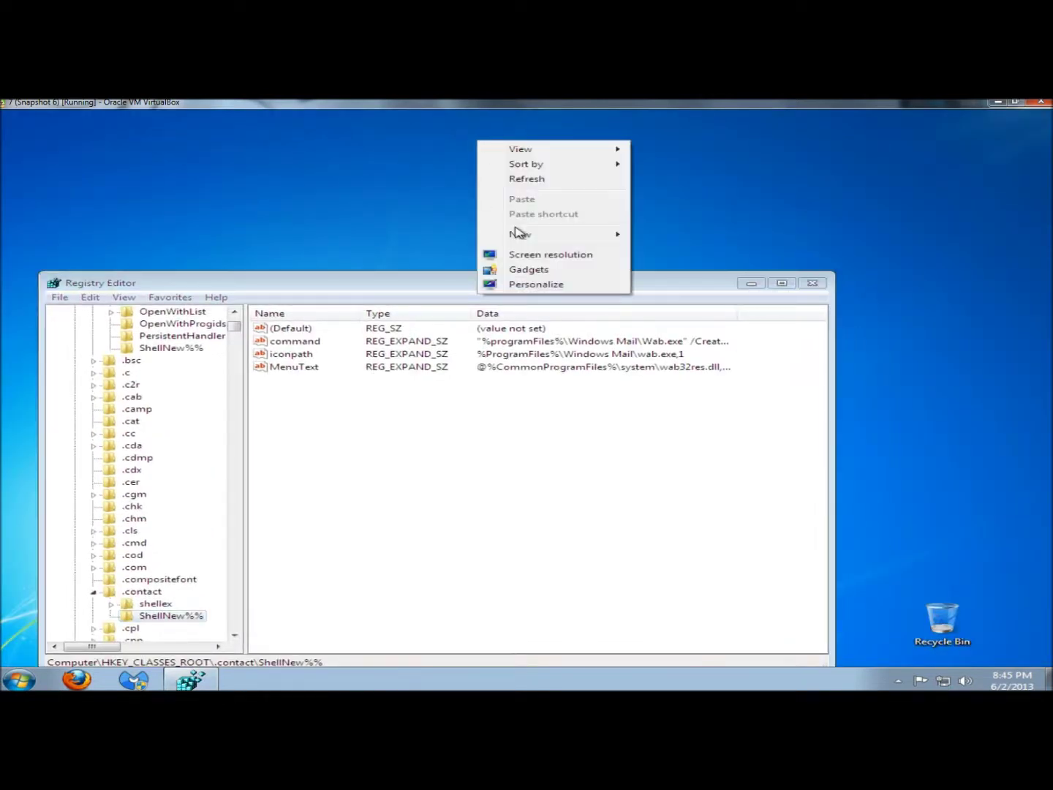
{"action": "mouse_move", "coordinate": [528, 235]}
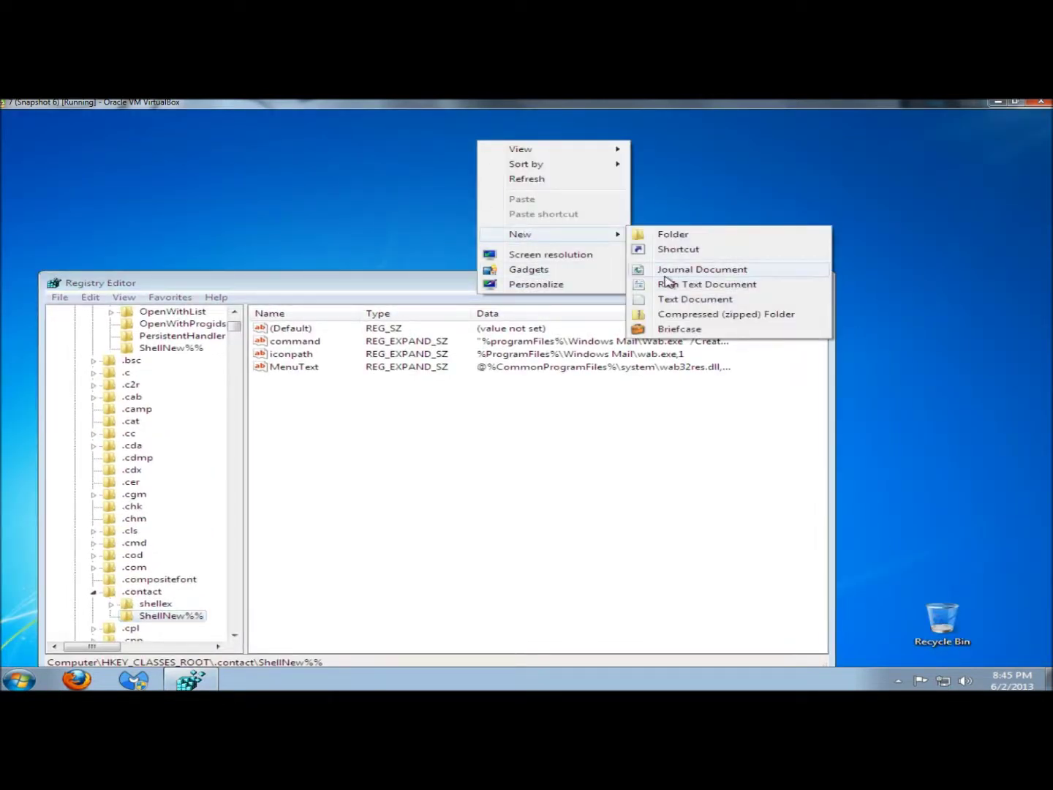
{"action": "left_click", "coordinate": [332, 184]}
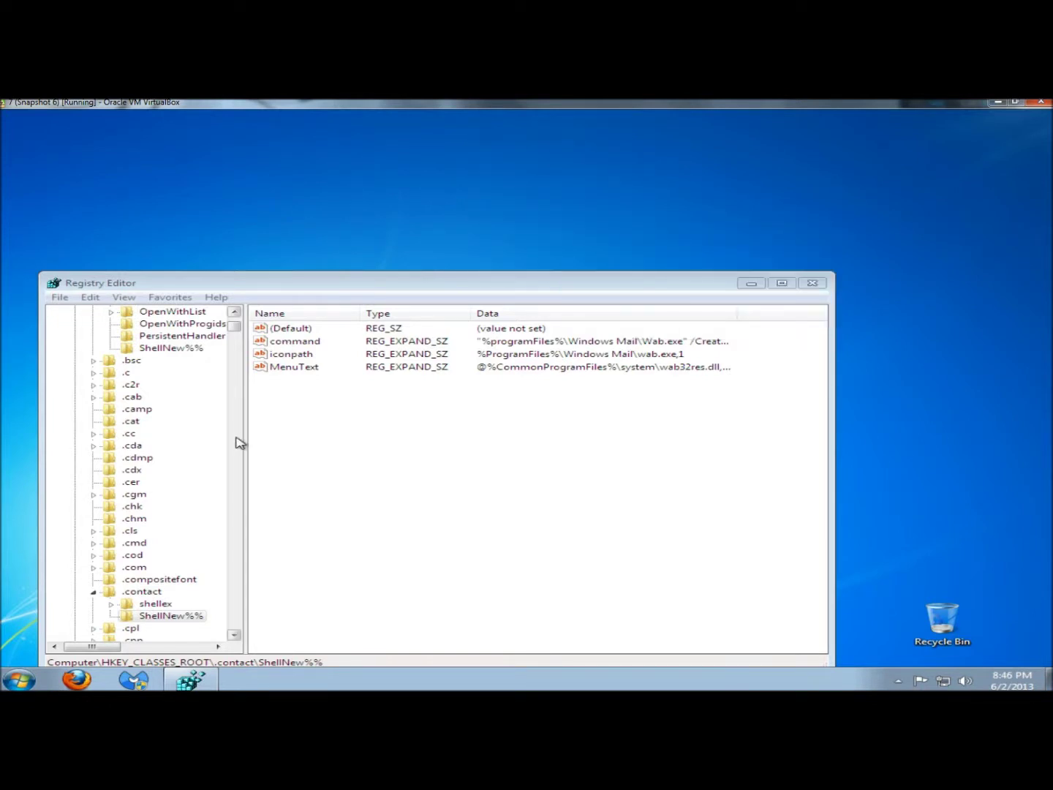
Step: Advance to .jnt\jntfile\ShellNew and rename it to ShellNew%%
{"action": "key", "text": "F3"}
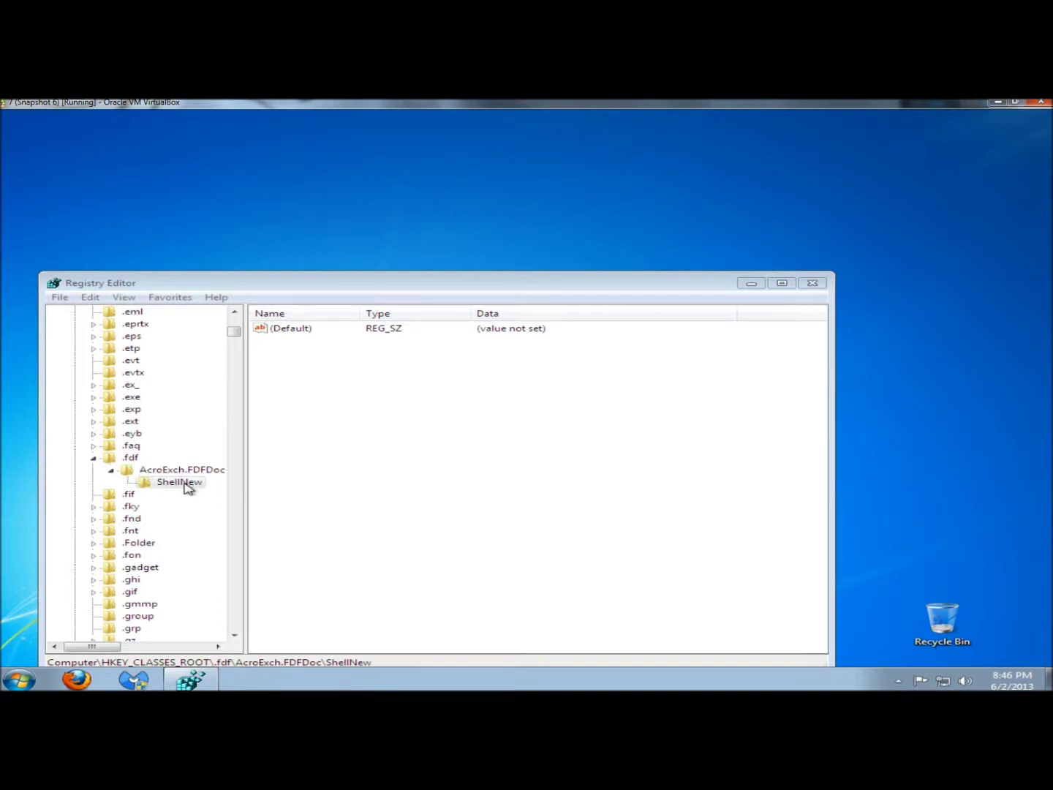
{"action": "key", "text": "F3"}
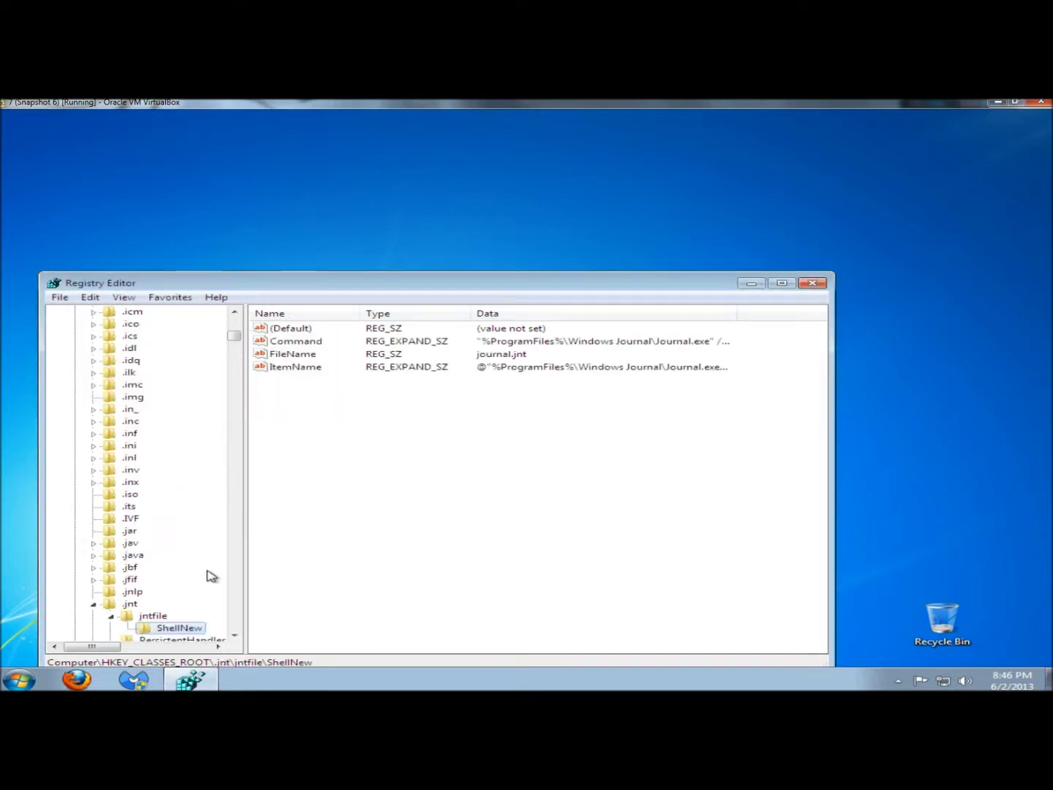
{"action": "scroll", "coordinate": [210, 577], "scroll_direction": "down", "scroll_amount": 1}
{"action": "scroll", "coordinate": [210, 577], "scroll_direction": "down", "scroll_amount": 1}
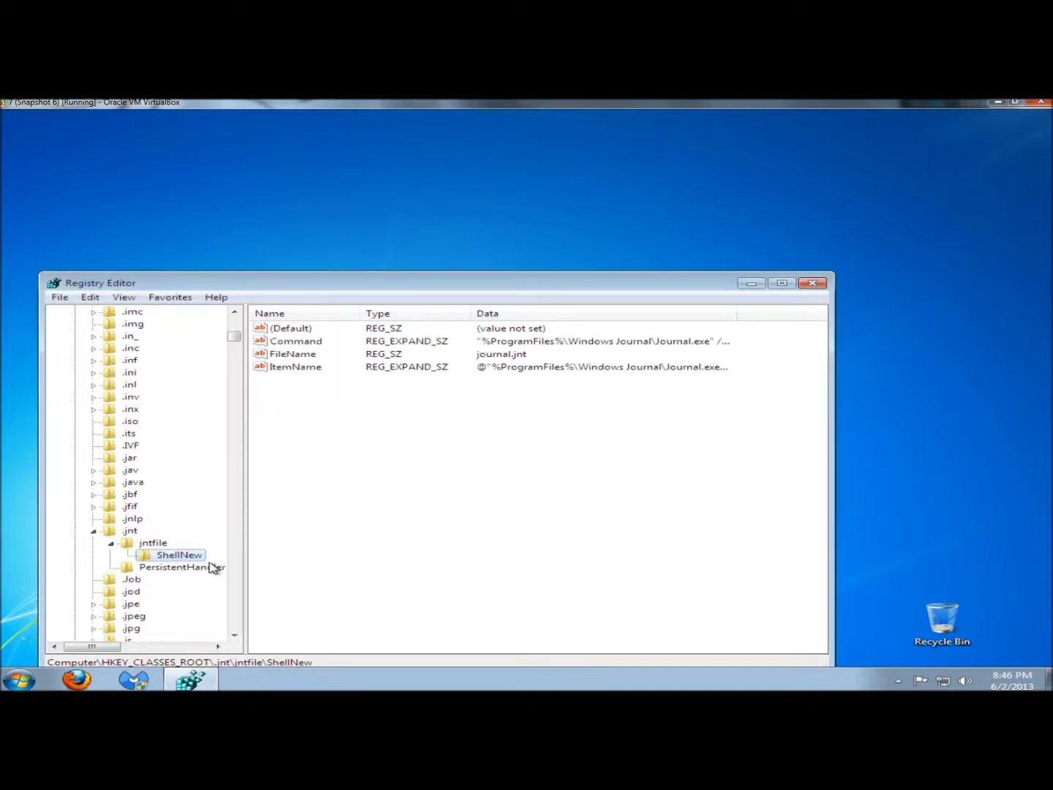
{"action": "left_click", "coordinate": [503, 201]}
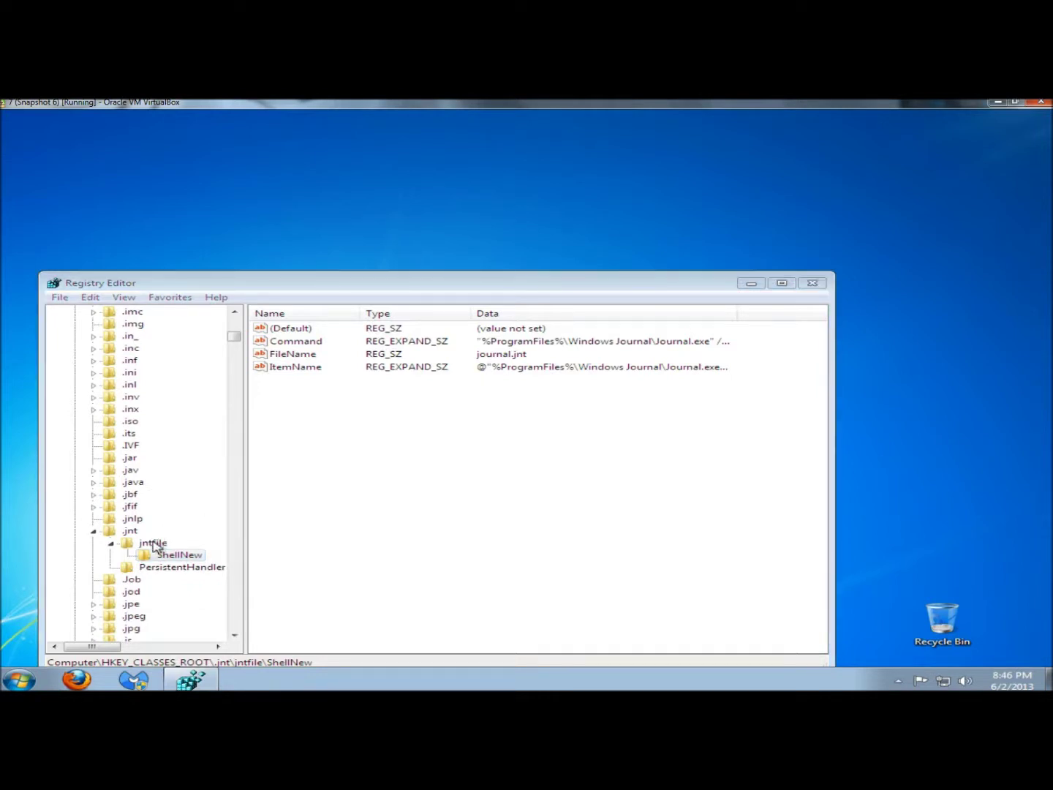
{"action": "right_click", "coordinate": [170, 560]}
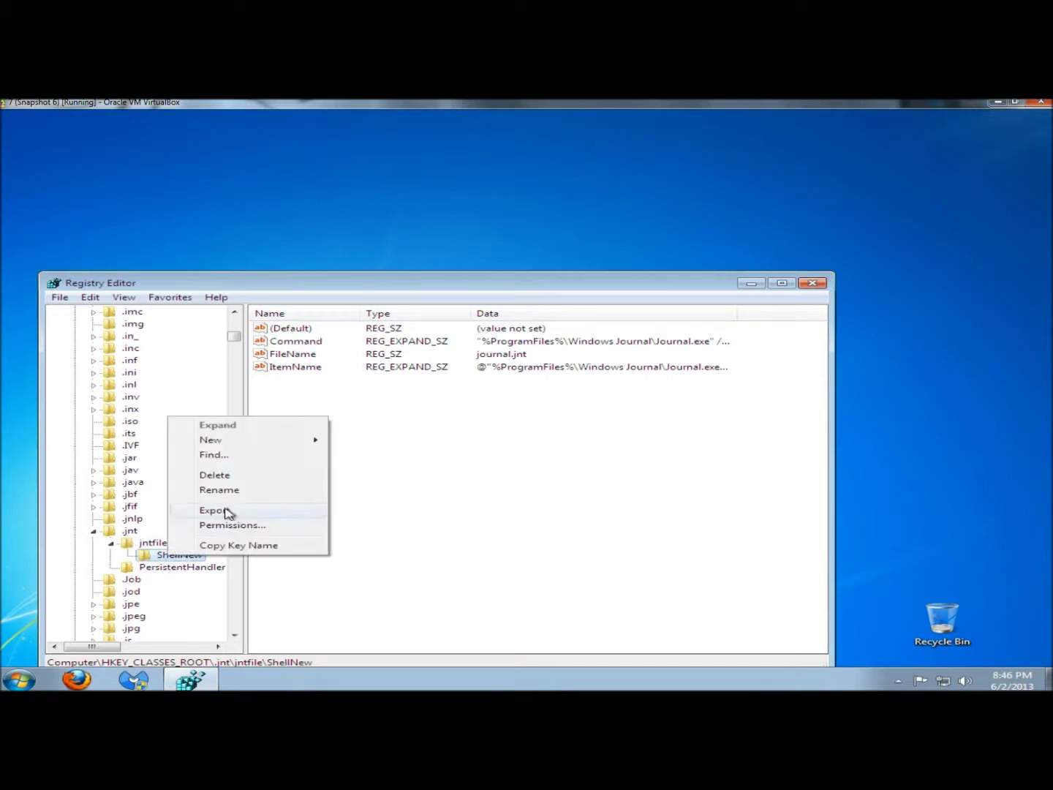
{"action": "left_click", "coordinate": [220, 491]}
{"action": "left_click", "coordinate": [210, 555]}
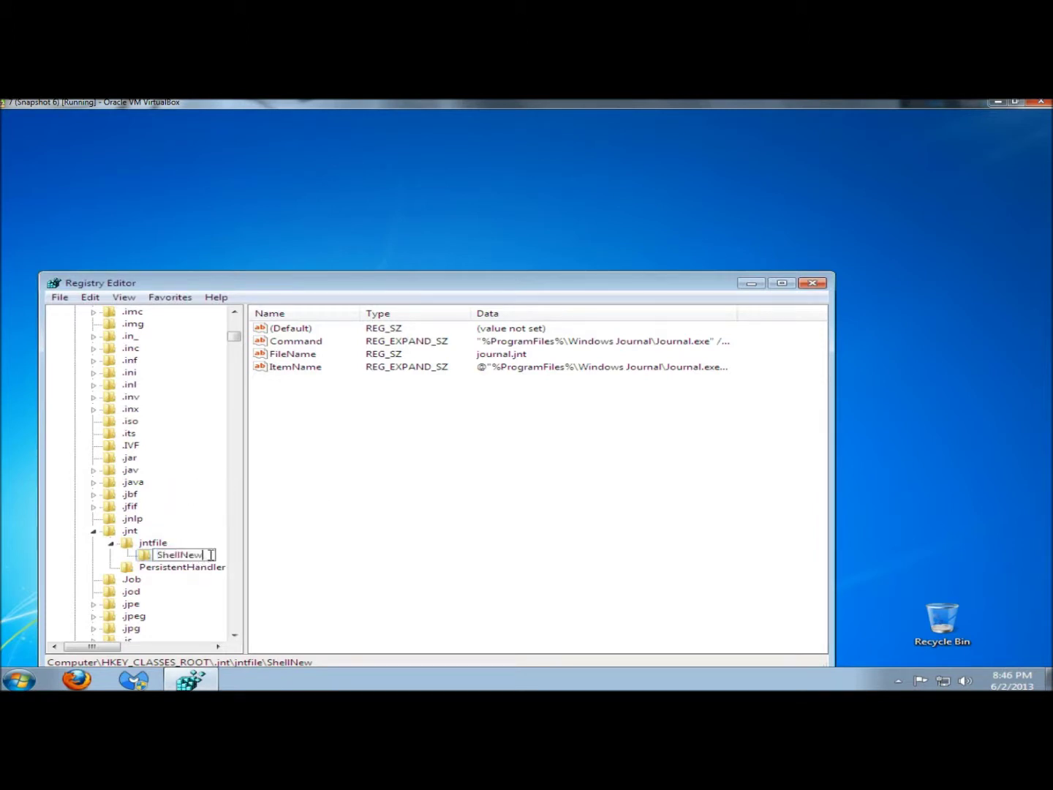
{"action": "type", "text": "%%"}
{"action": "key", "text": "Return"}
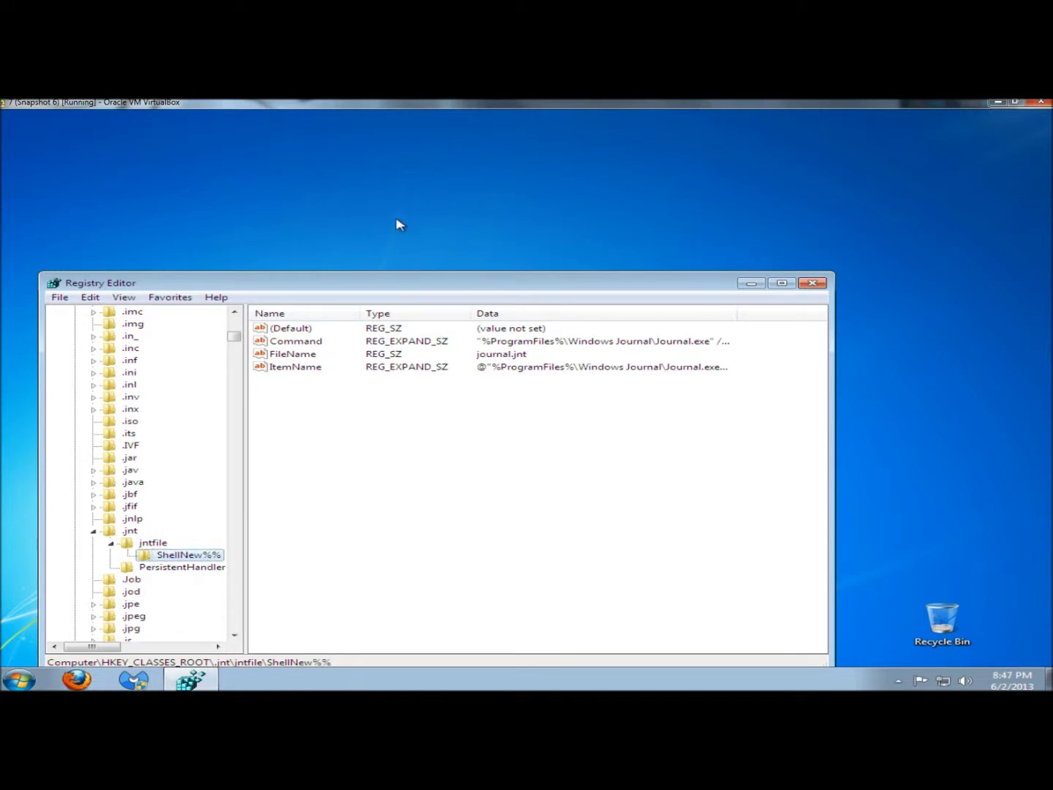
Step: Verify Journal Document is gone from the desktop's New submenu
{"action": "right_click", "coordinate": [431, 147]}
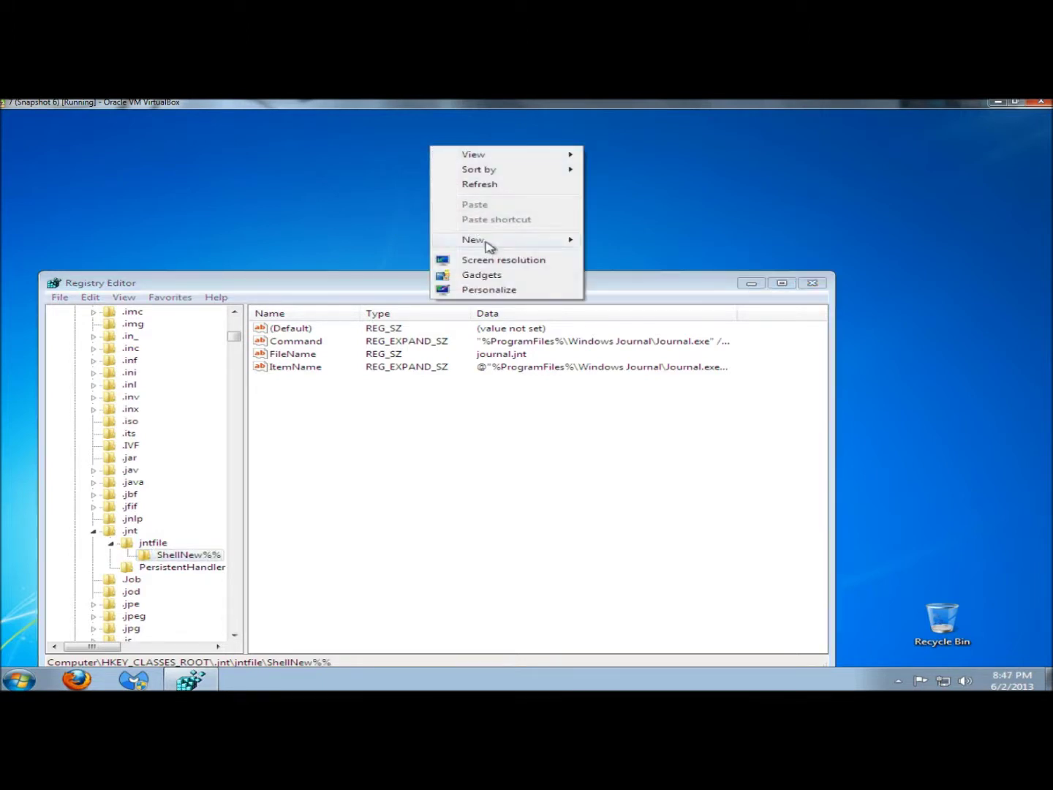
{"action": "mouse_move", "coordinate": [489, 244]}
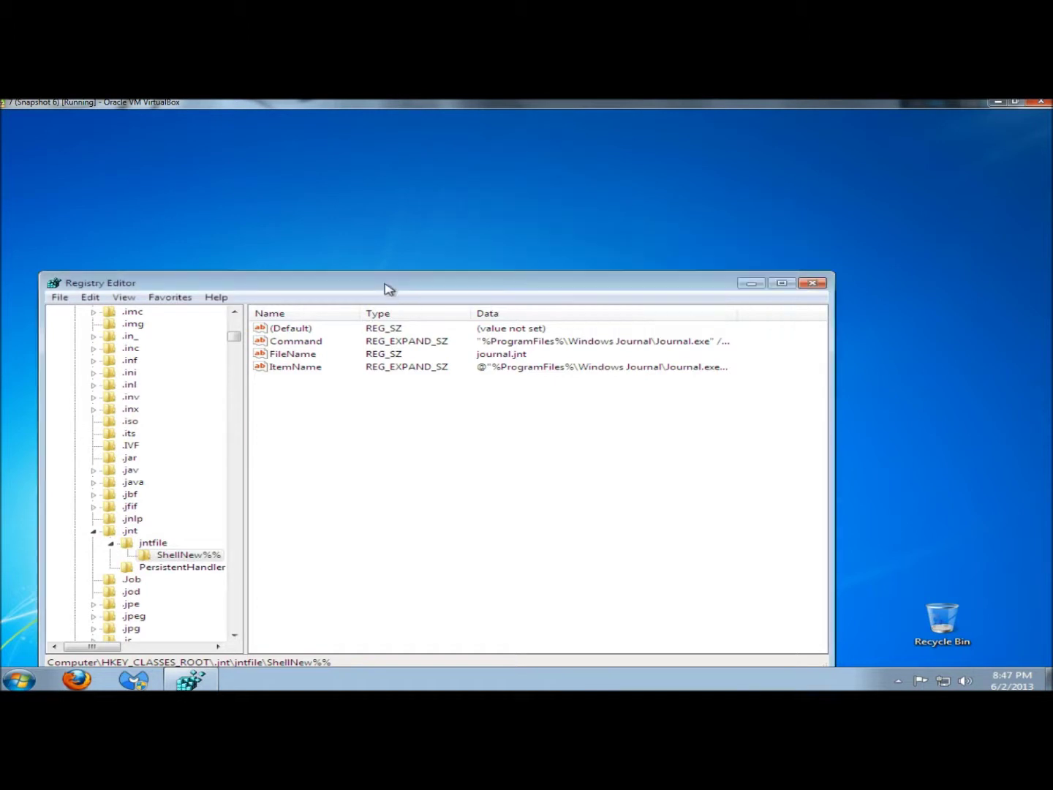
{"action": "left_click_drag", "start_coordinate": [388, 289], "coordinate": [529, 111]}
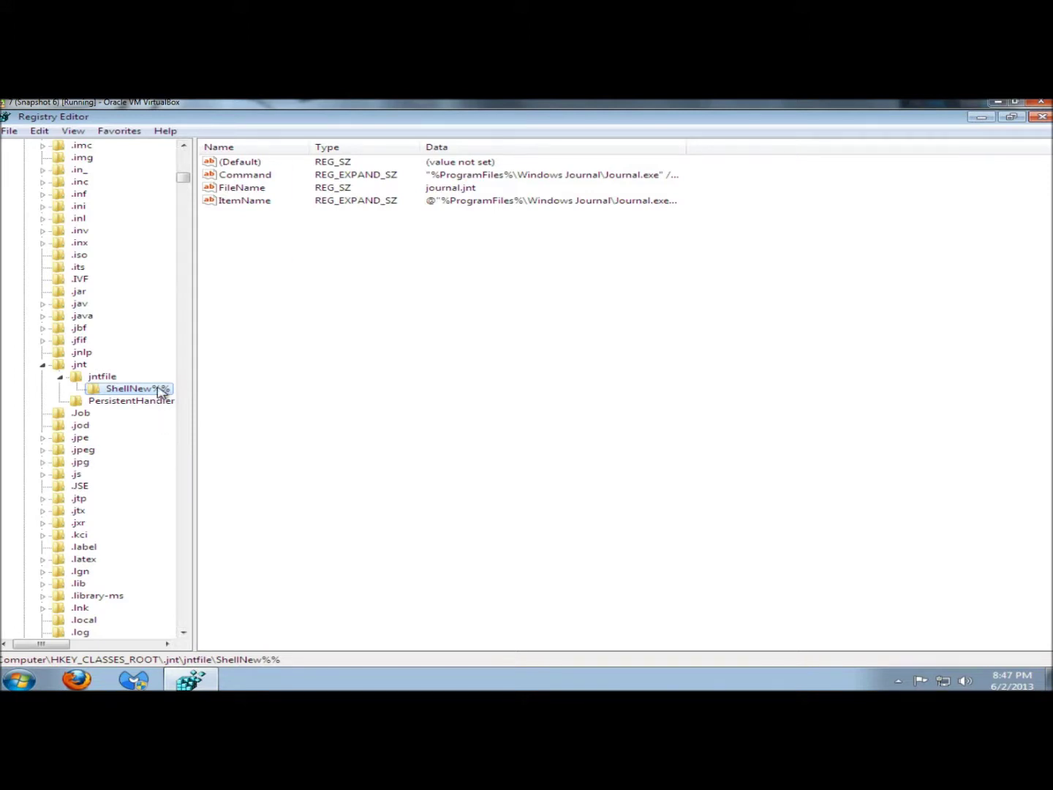
Step: Skip the .library-ms, .lnk and .pdx ShellNew matches unchanged, stopping at .rtf\ShellNew
{"action": "key", "text": "F3"}
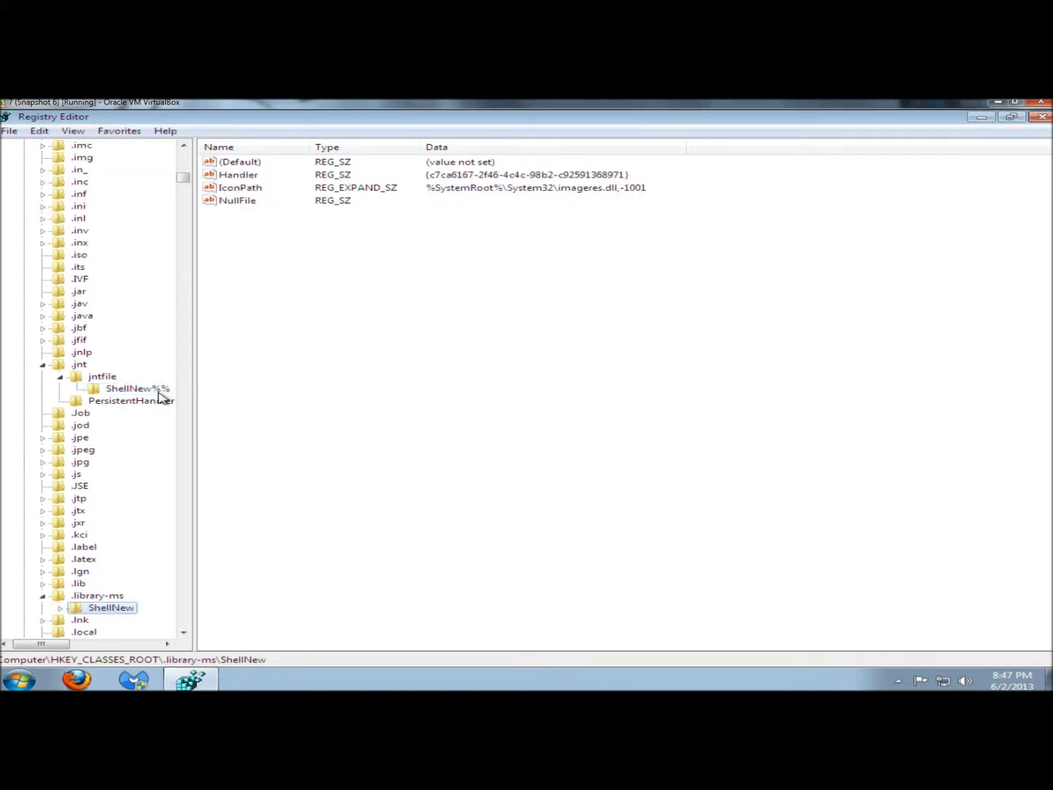
{"action": "scroll", "coordinate": [163, 401], "scroll_direction": "down", "scroll_amount": 3}
{"action": "scroll", "coordinate": [165, 432], "scroll_direction": "down", "scroll_amount": 1}
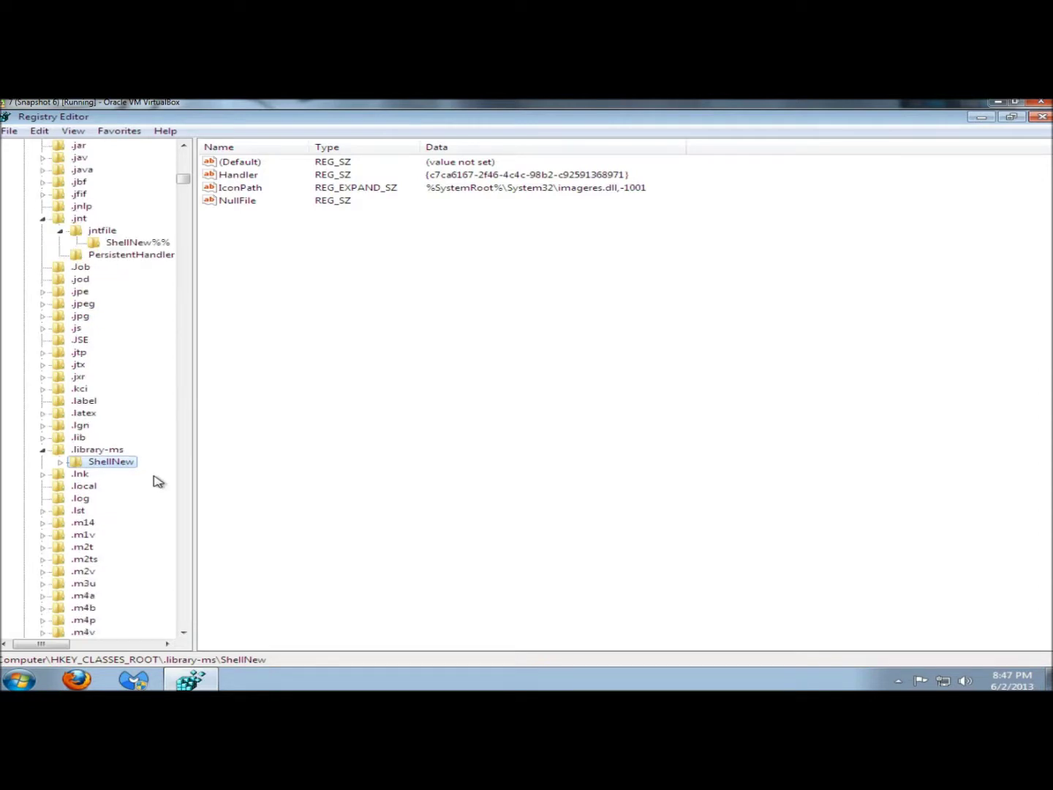
{"action": "key", "text": "F3"}
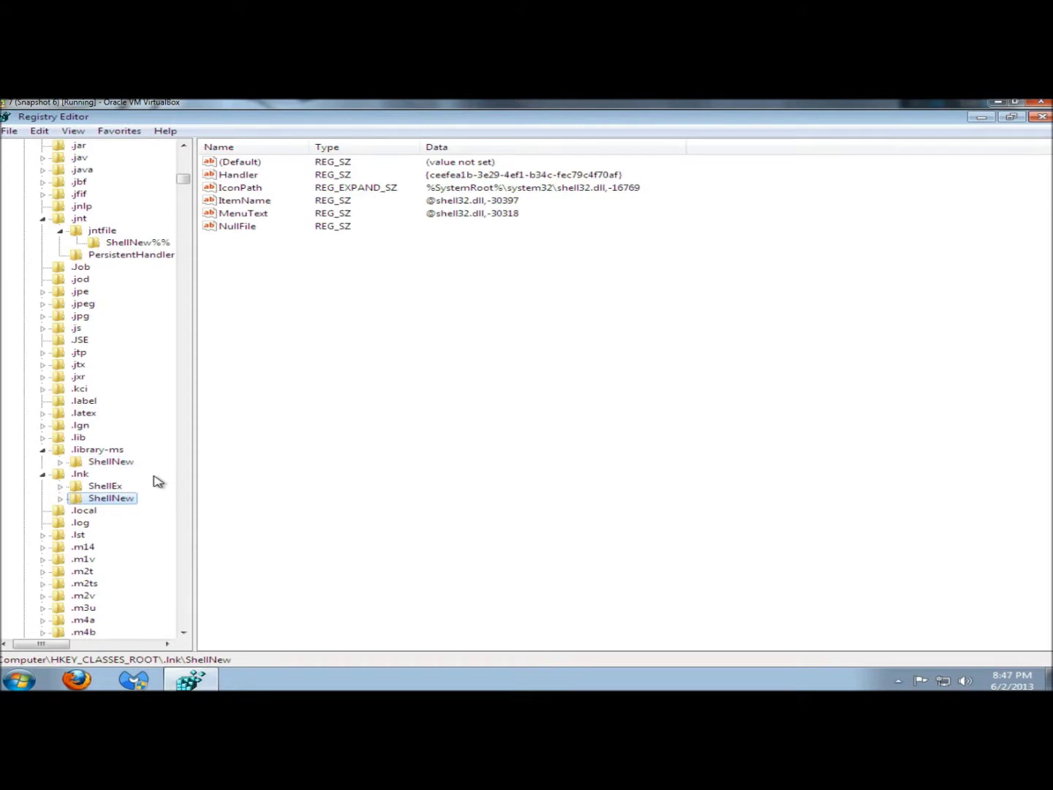
{"action": "key", "text": "F3"}
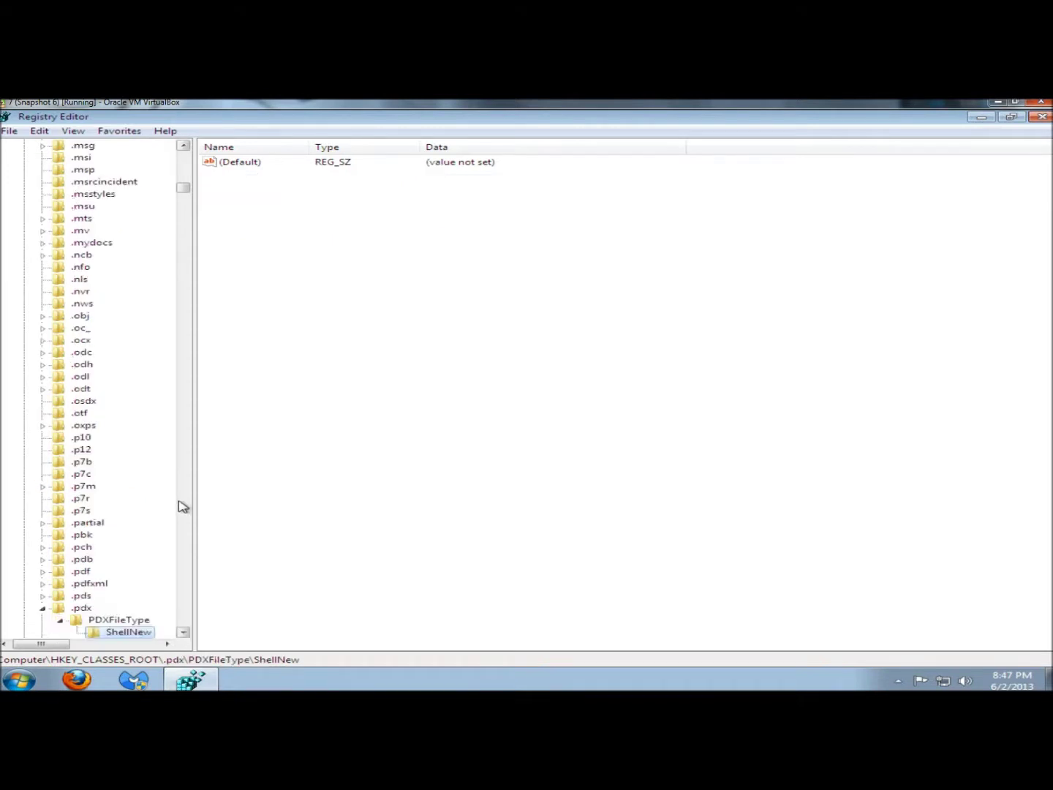
{"action": "scroll", "coordinate": [184, 511], "scroll_direction": "down", "scroll_amount": 1}
{"action": "scroll", "coordinate": [185, 518], "scroll_direction": "down", "scroll_amount": 2}
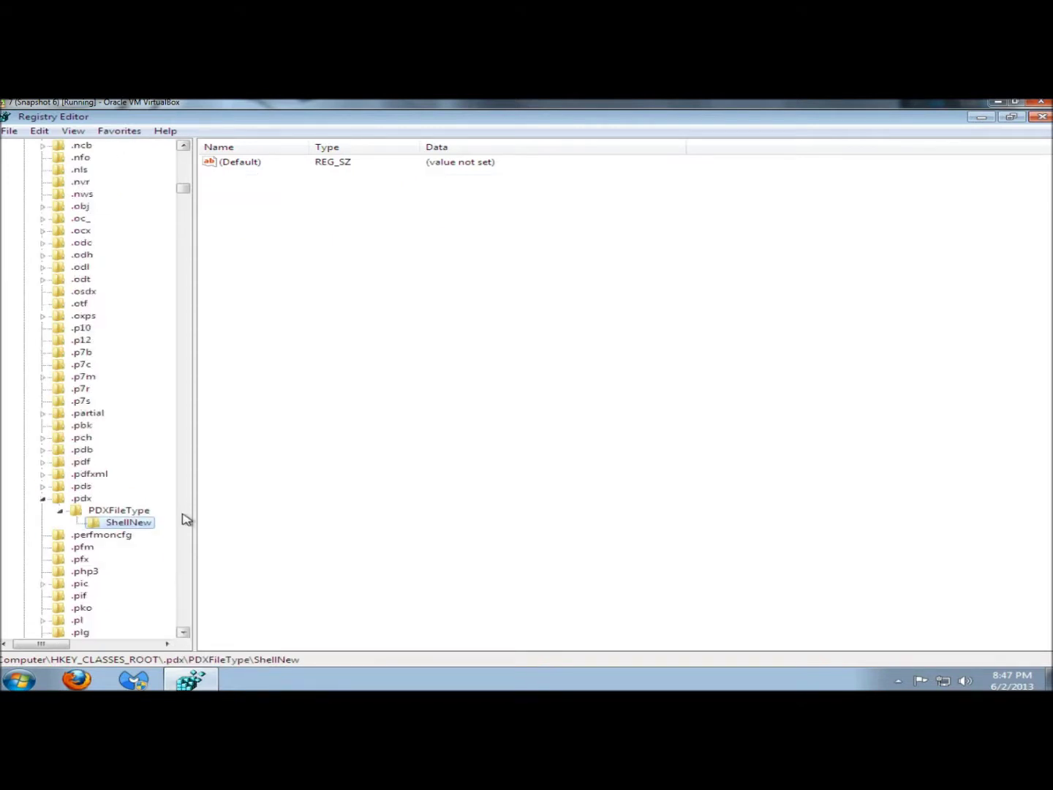
{"action": "key", "text": "F3"}
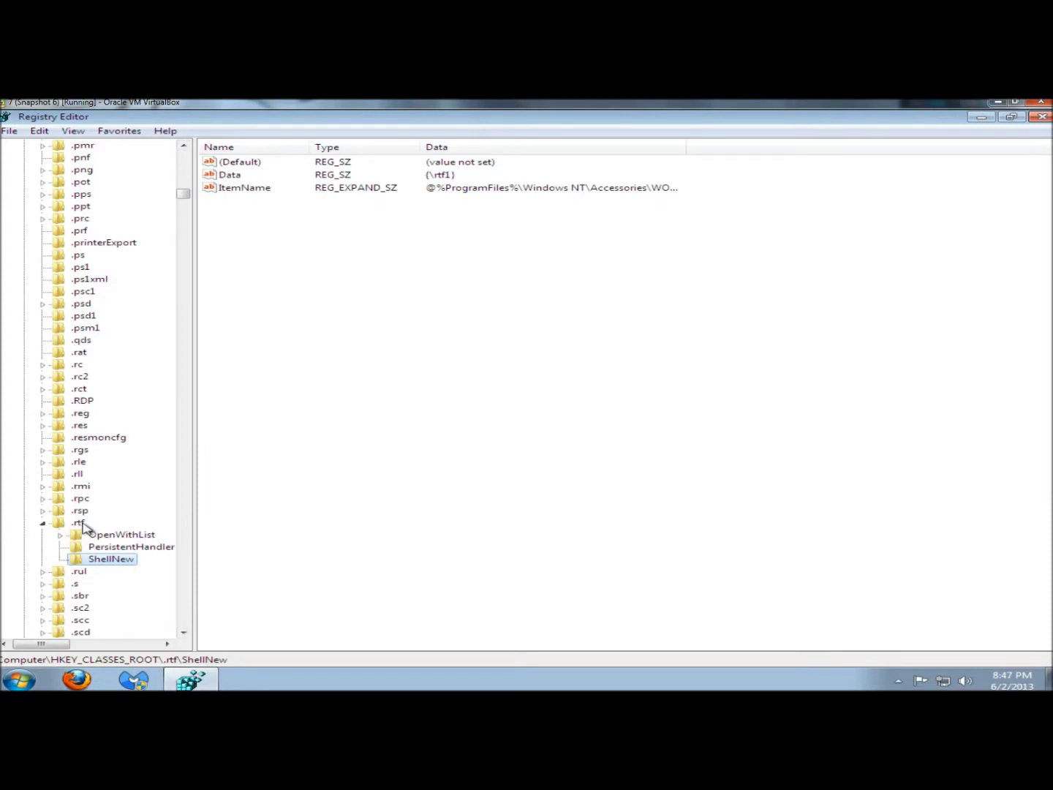
Step: Rename the .rtf ShellNew key by appending %% to make it ShellNew%%
{"action": "right_click", "coordinate": [100, 565]}
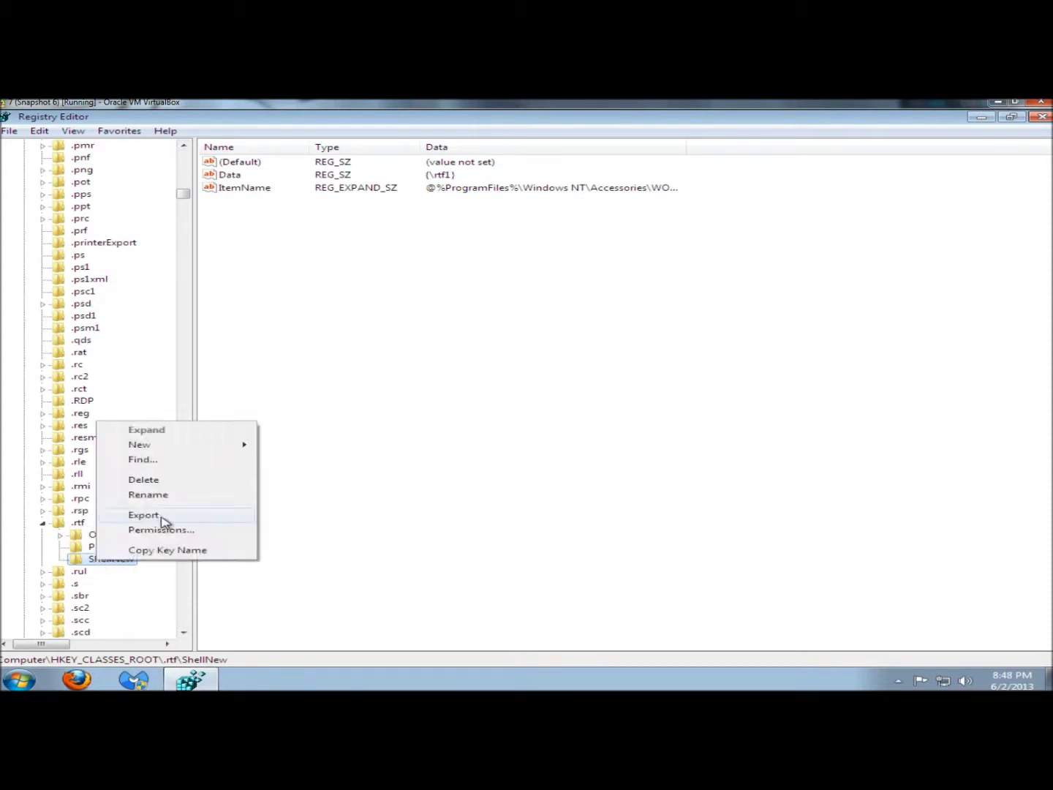
{"action": "left_click", "coordinate": [128, 494]}
{"action": "left_click", "coordinate": [144, 561]}
{"action": "type", "text": "%%"}
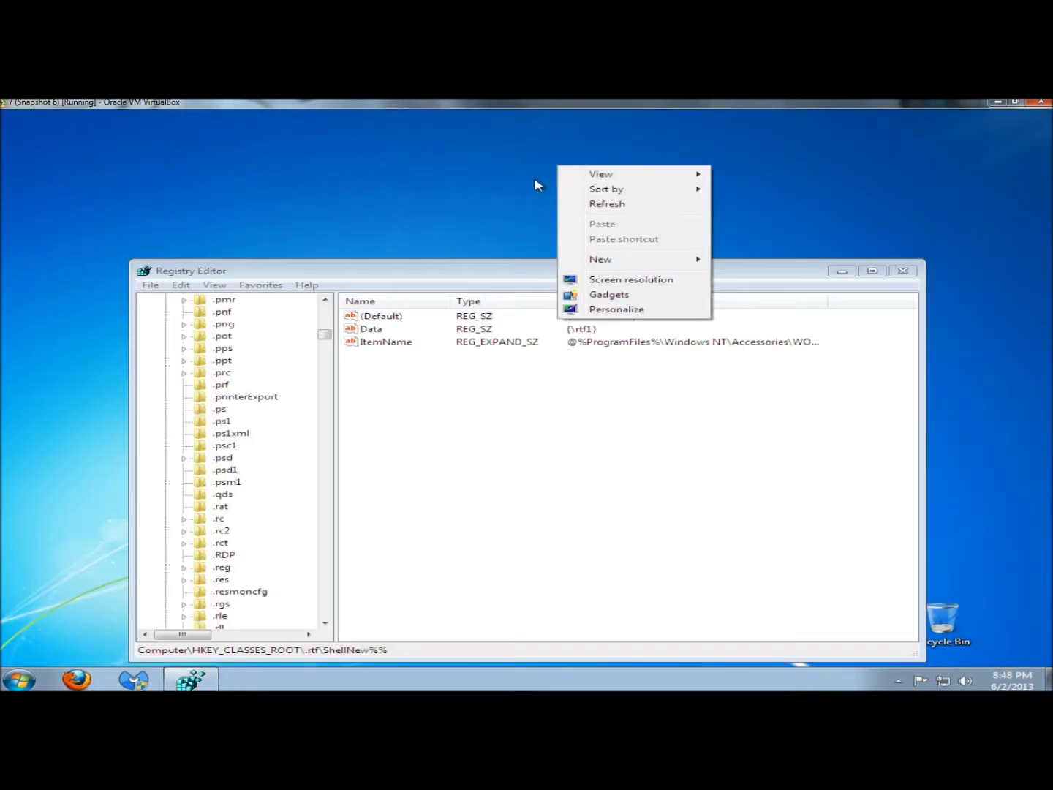
Step: Review the desktop's New list, then return to the registry window
{"action": "mouse_move", "coordinate": [626, 262]}
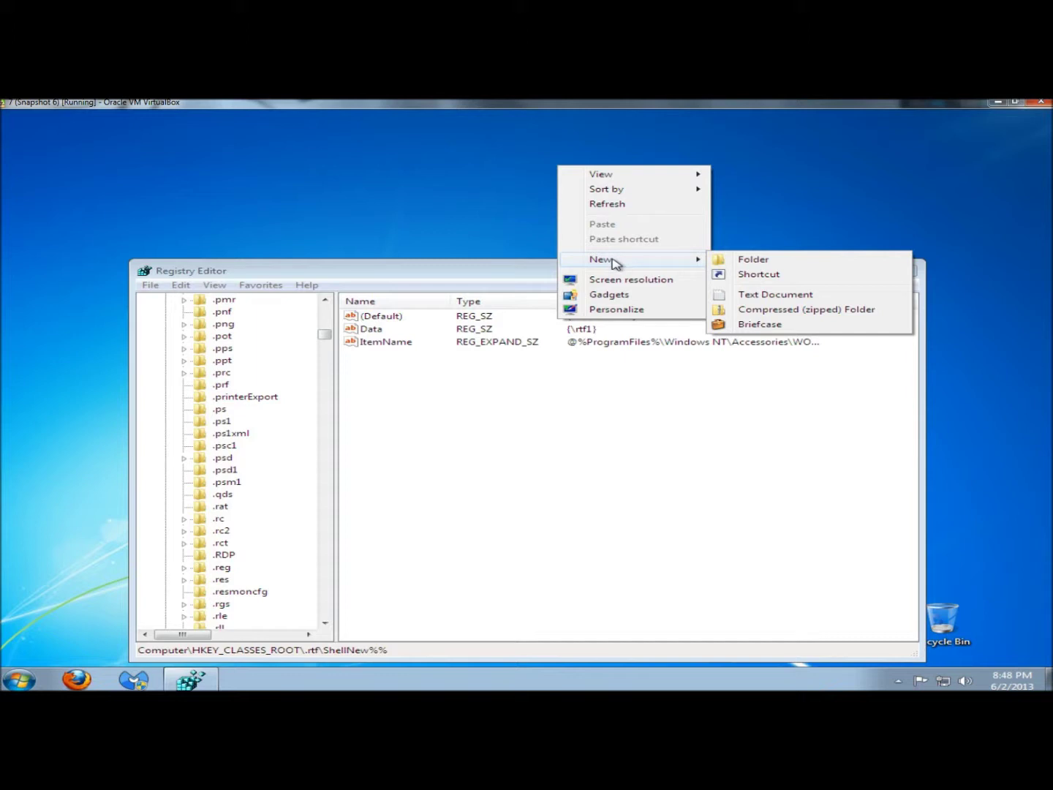
{"action": "left_click", "coordinate": [386, 319]}
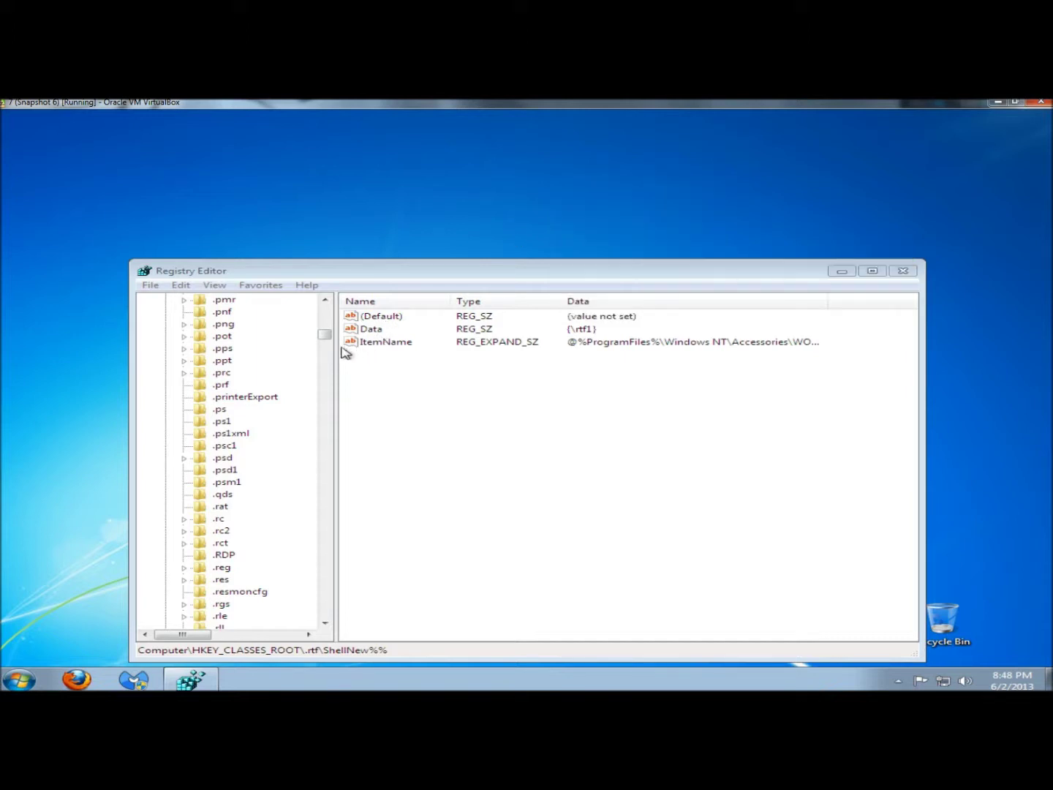
{"action": "left_click", "coordinate": [332, 538]}
Step: Move on to the .txt ShellNew key and review the desktop's New list
{"action": "key", "text": "F3"}
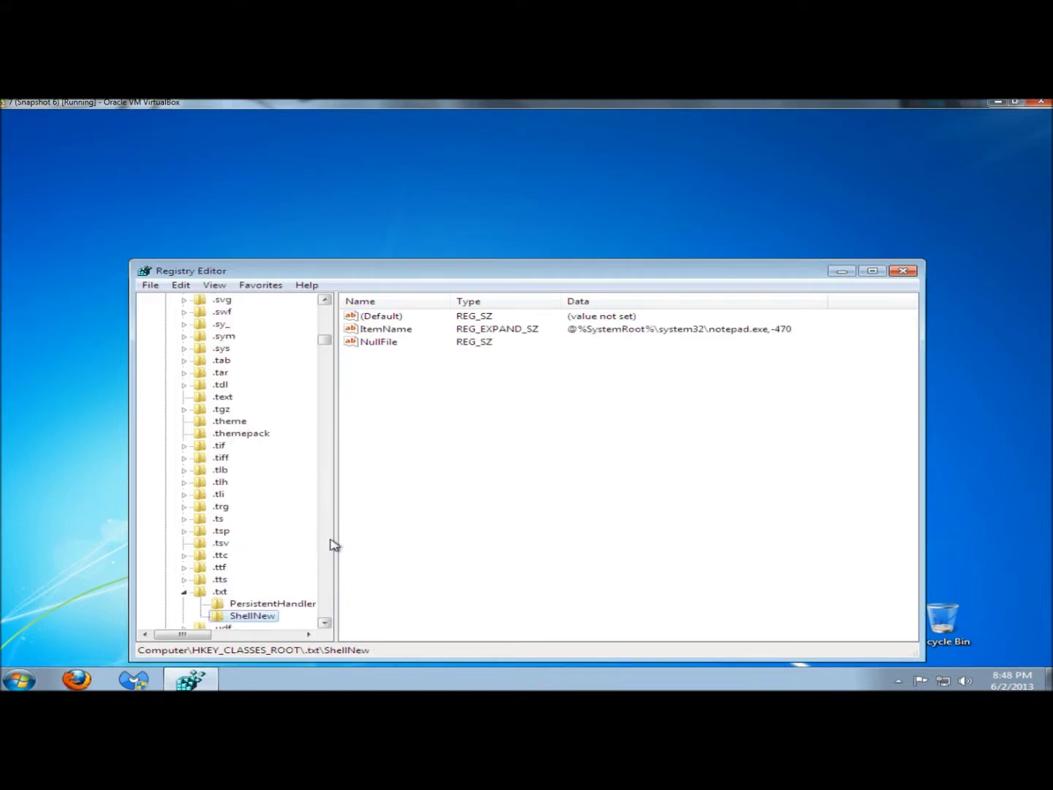
{"action": "right_click", "coordinate": [506, 135]}
{"action": "mouse_move", "coordinate": [585, 228]}
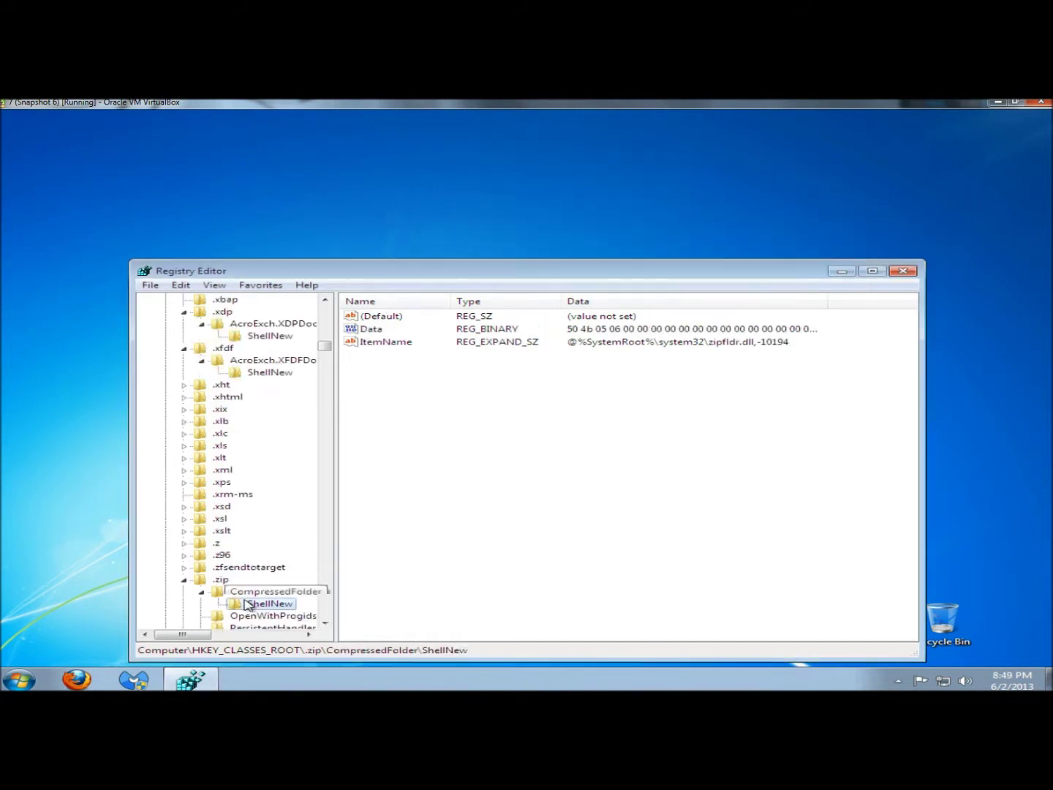
{"action": "right_click", "coordinate": [549, 170]}
{"action": "mouse_move", "coordinate": [677, 270]}
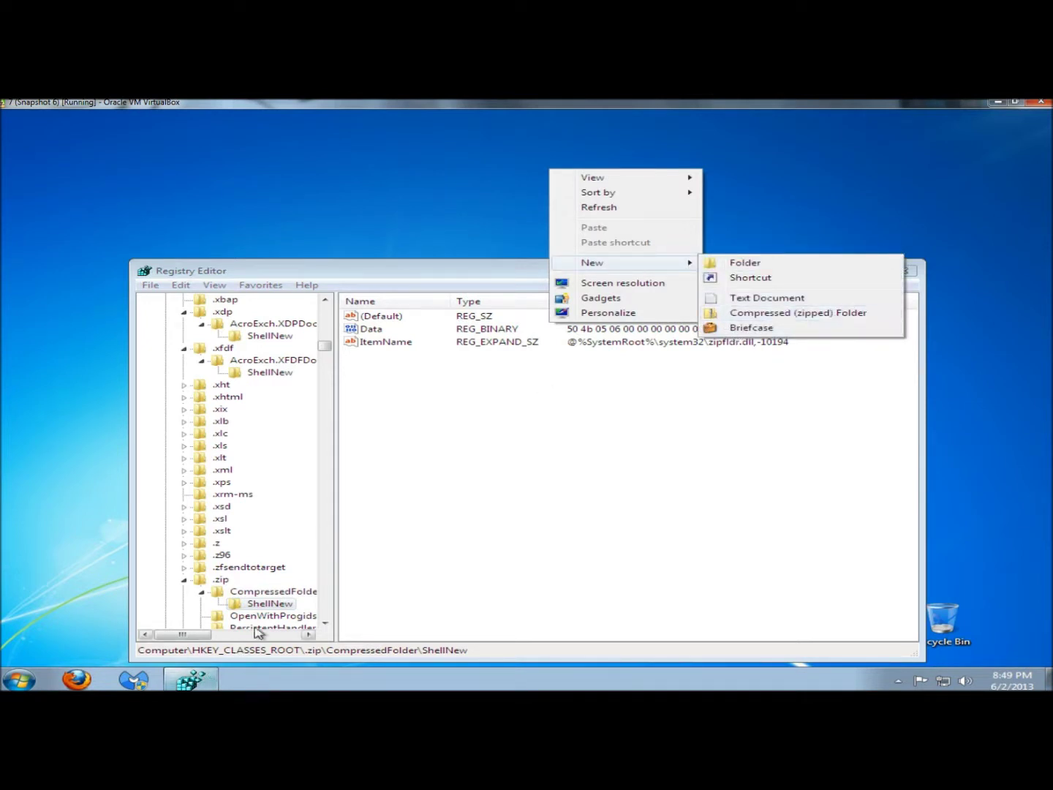
Step: Rename the .zip\CompressedFolder ShellNew key to ShellNew%%
{"action": "right_click", "coordinate": [268, 605]}
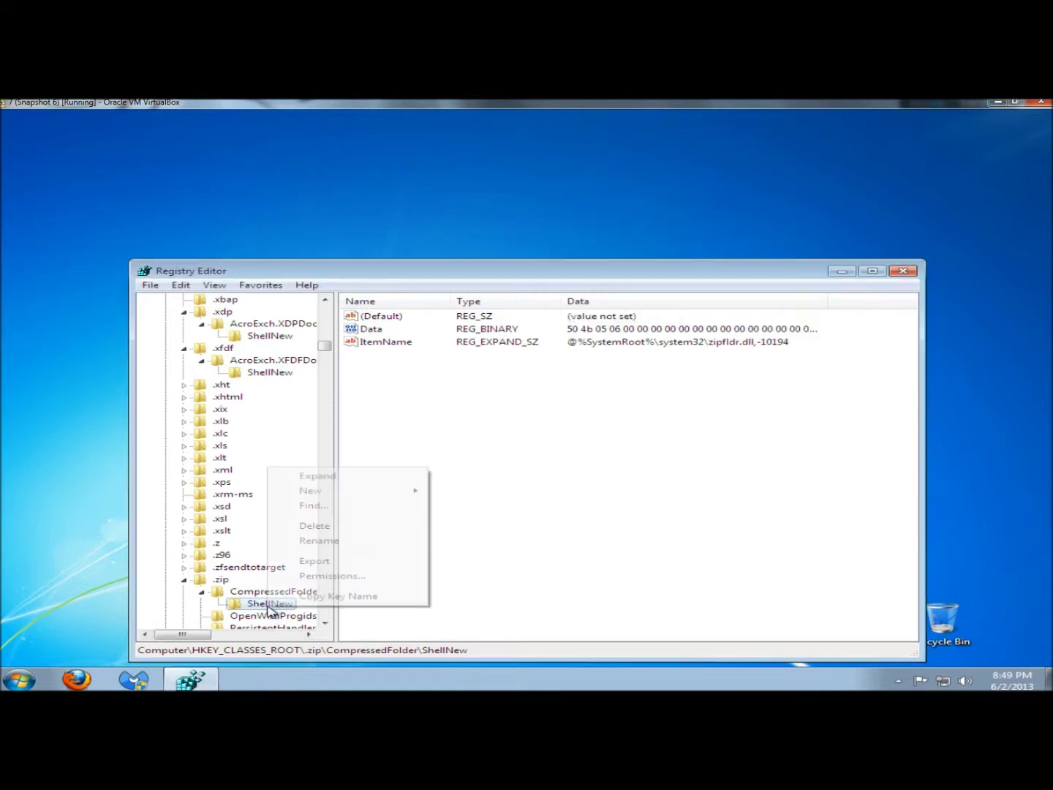
{"action": "left_click", "coordinate": [312, 542]}
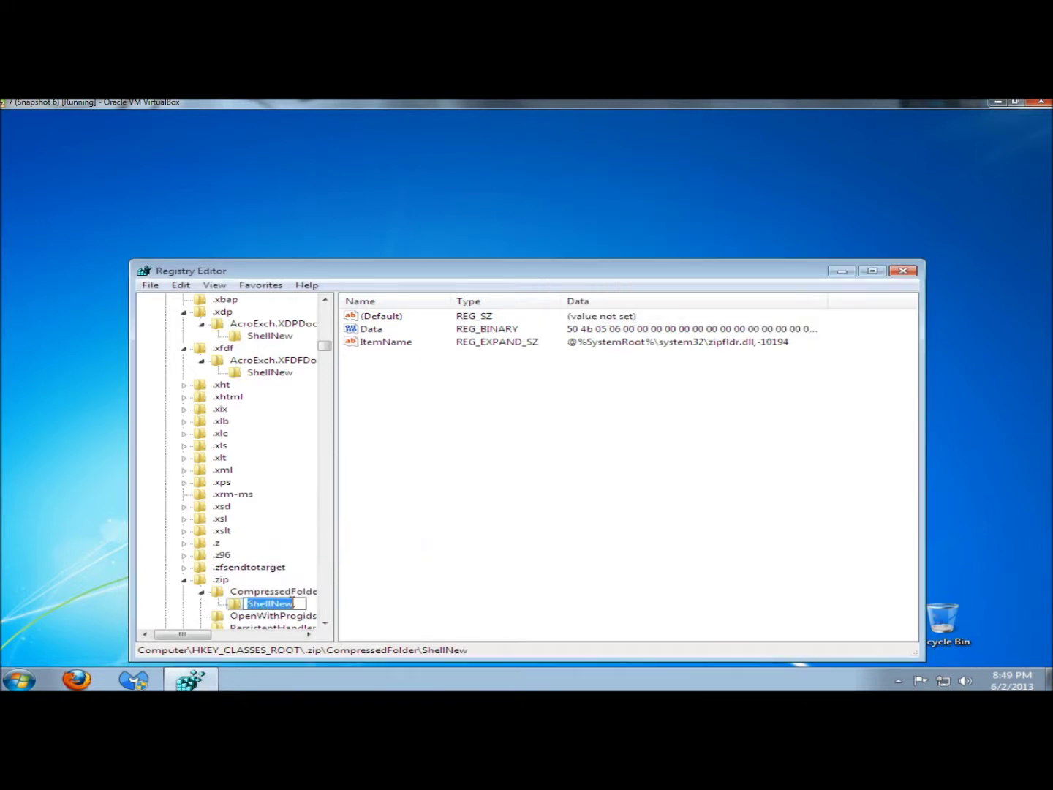
{"action": "left_click", "coordinate": [301, 604]}
{"action": "type", "text": "%%"}
{"action": "left_click", "coordinate": [127, 554]}
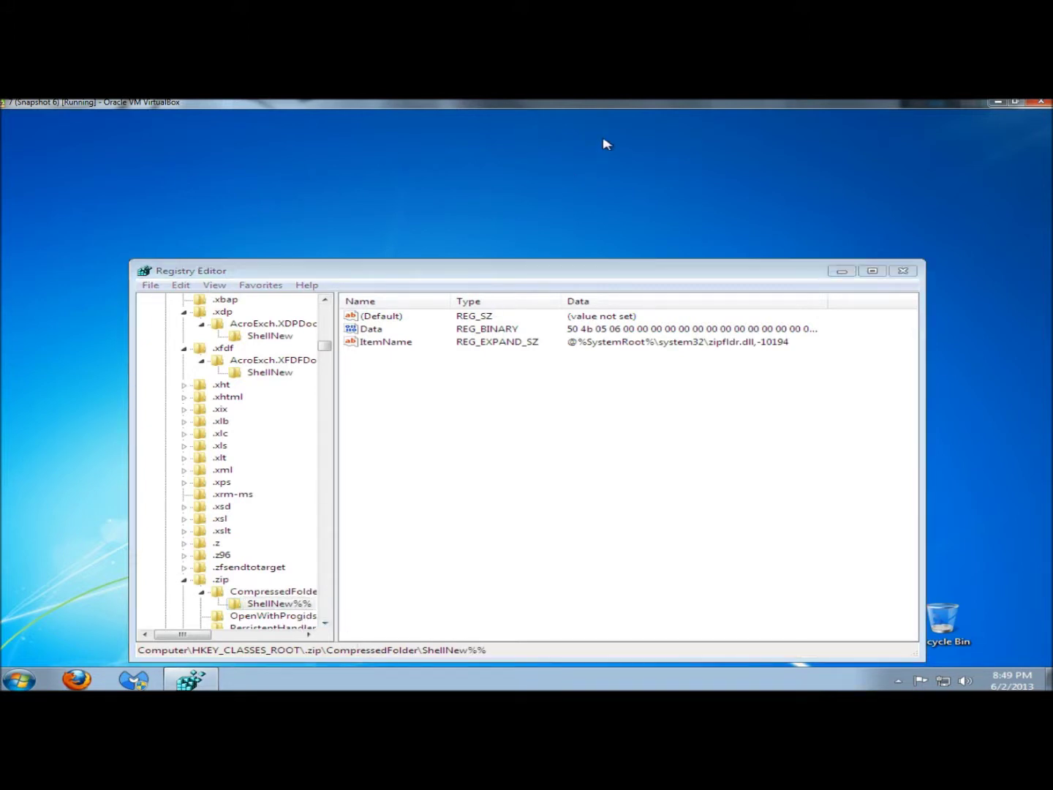
Step: Confirm Compressed (zipped) Folder has left the desktop's New list
{"action": "right_click", "coordinate": [592, 146]}
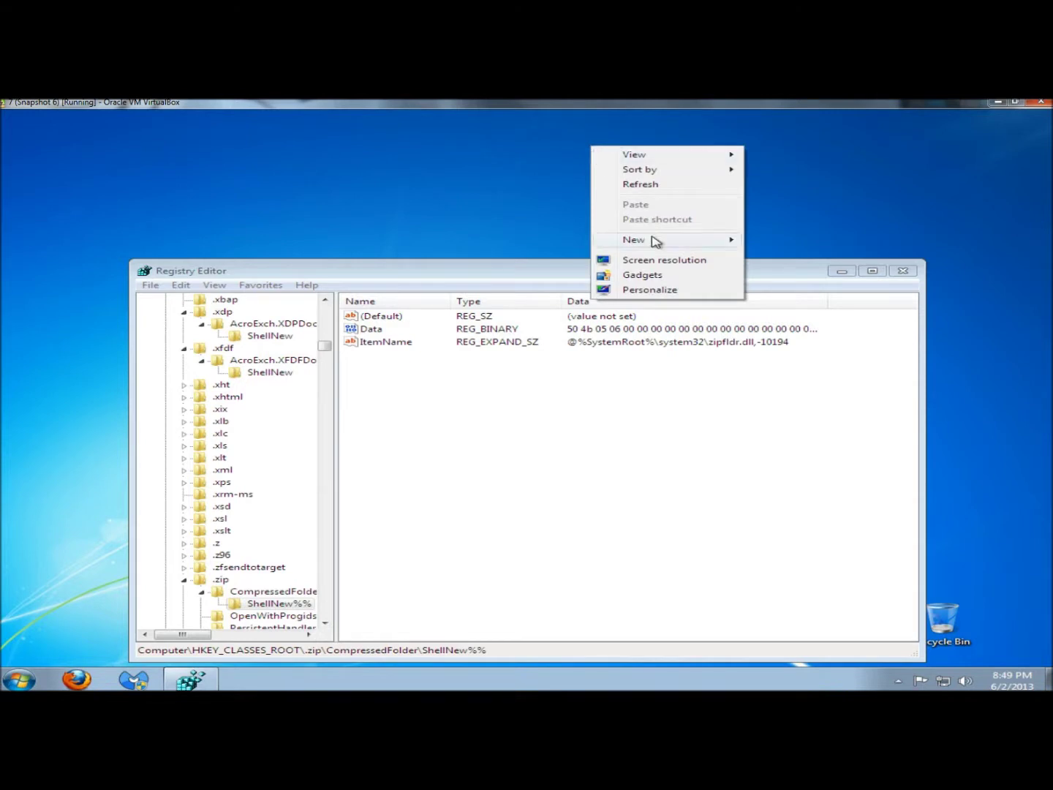
{"action": "mouse_move", "coordinate": [654, 241]}
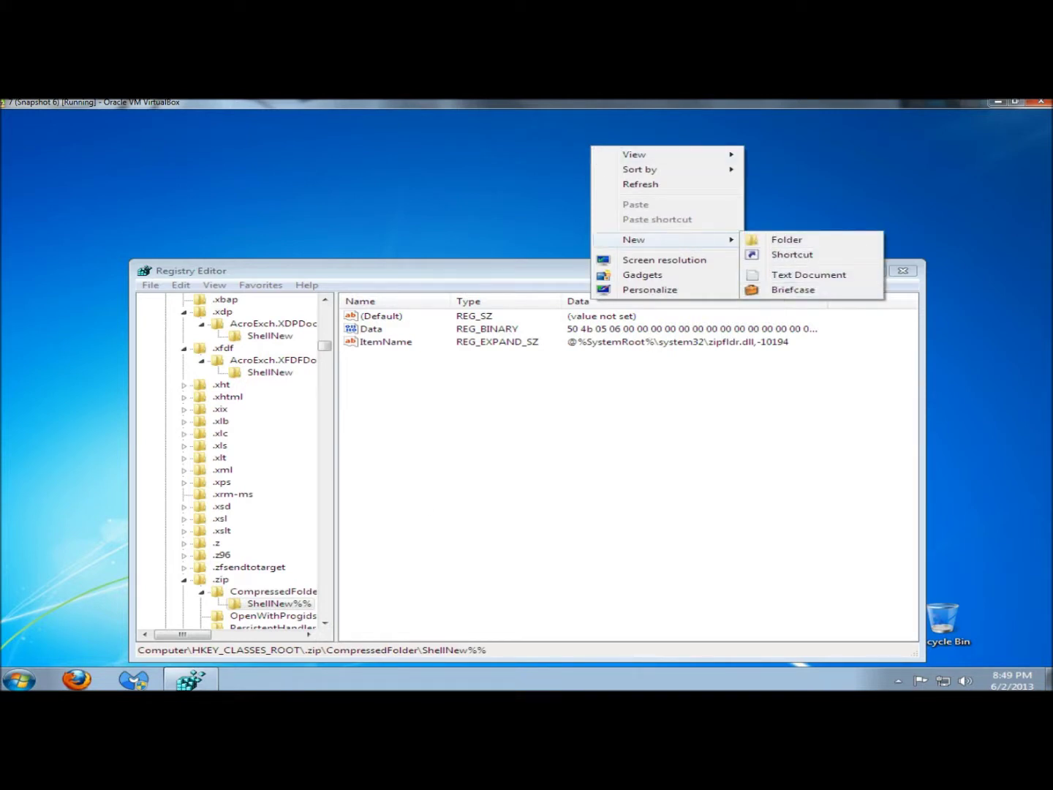
{"action": "left_click", "coordinate": [331, 355]}
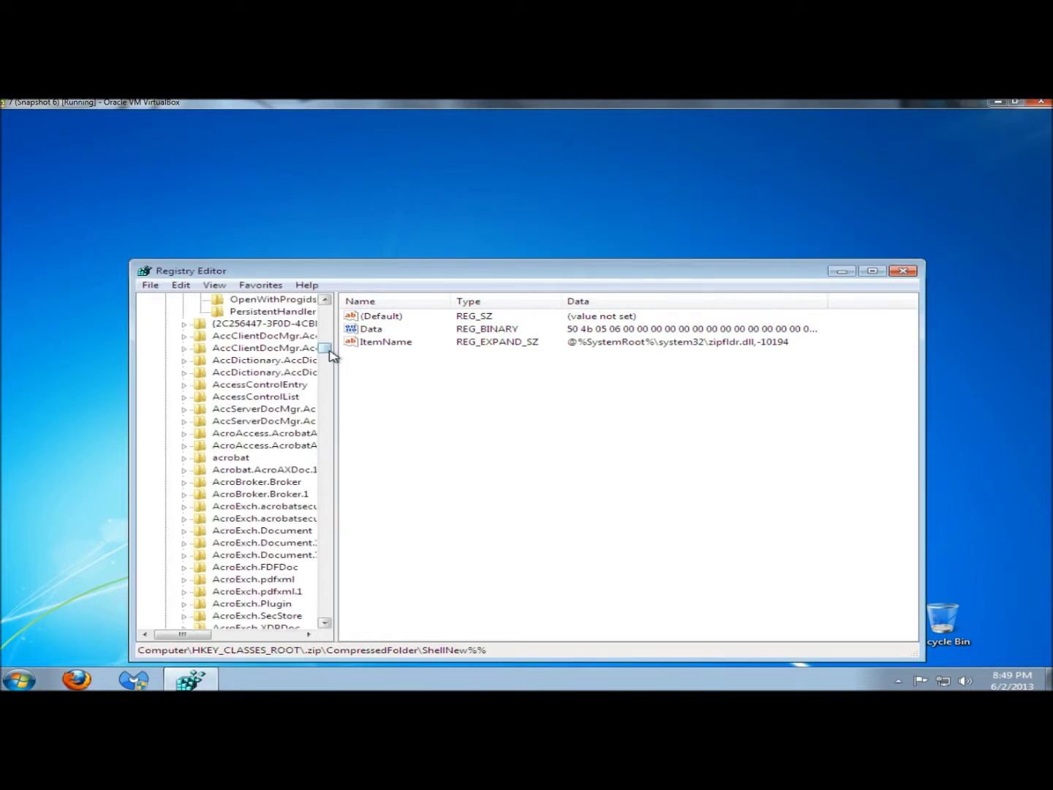
Step: Rename Briefcase's ShellNew key to ShellNew%% and check the desktop's New list
{"action": "key", "text": "F3"}
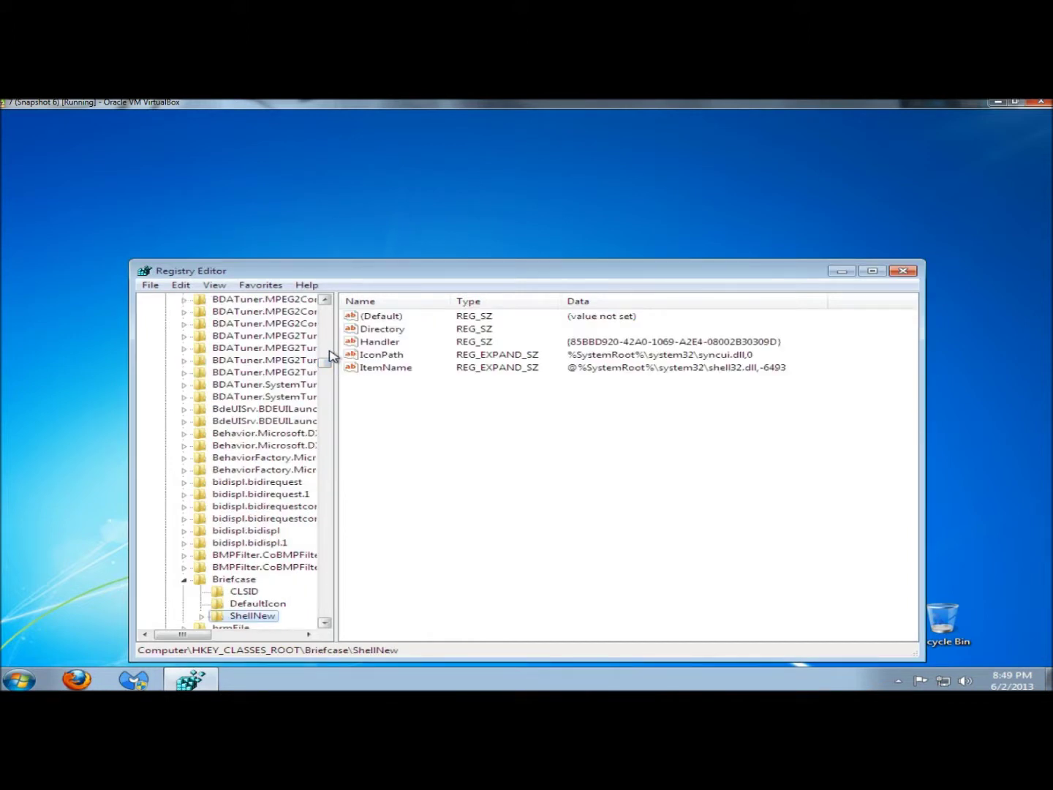
{"action": "right_click", "coordinate": [252, 617]}
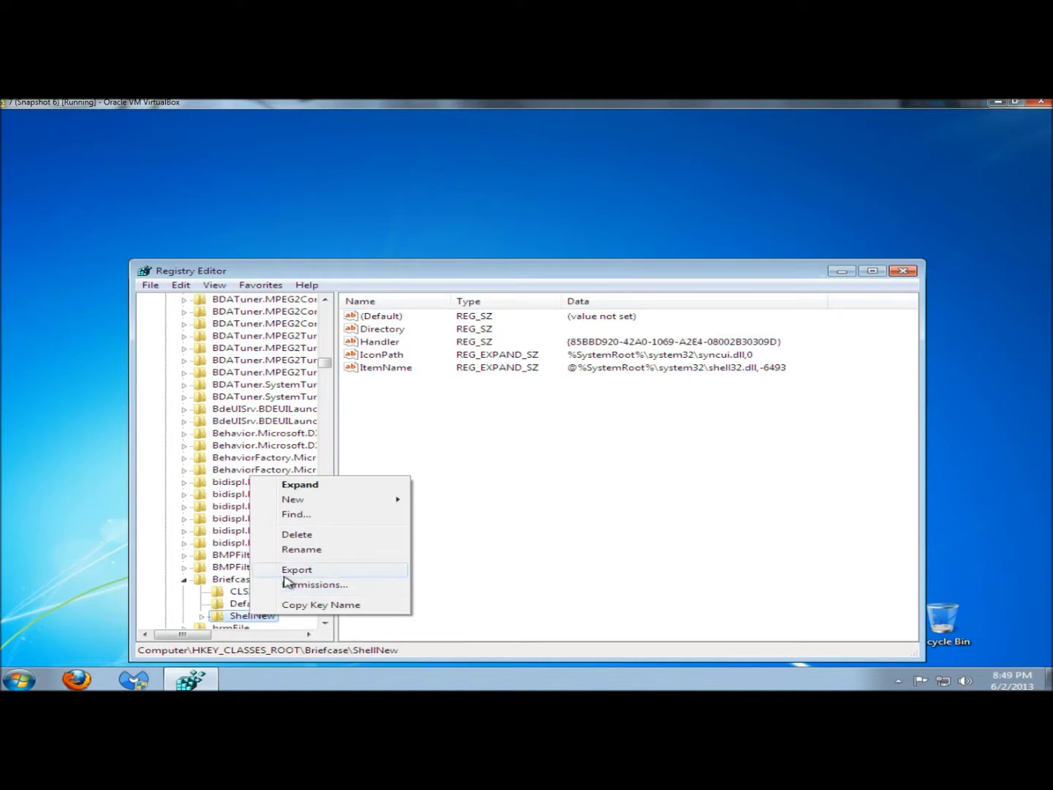
{"action": "left_click", "coordinate": [303, 552]}
{"action": "left_click", "coordinate": [281, 616]}
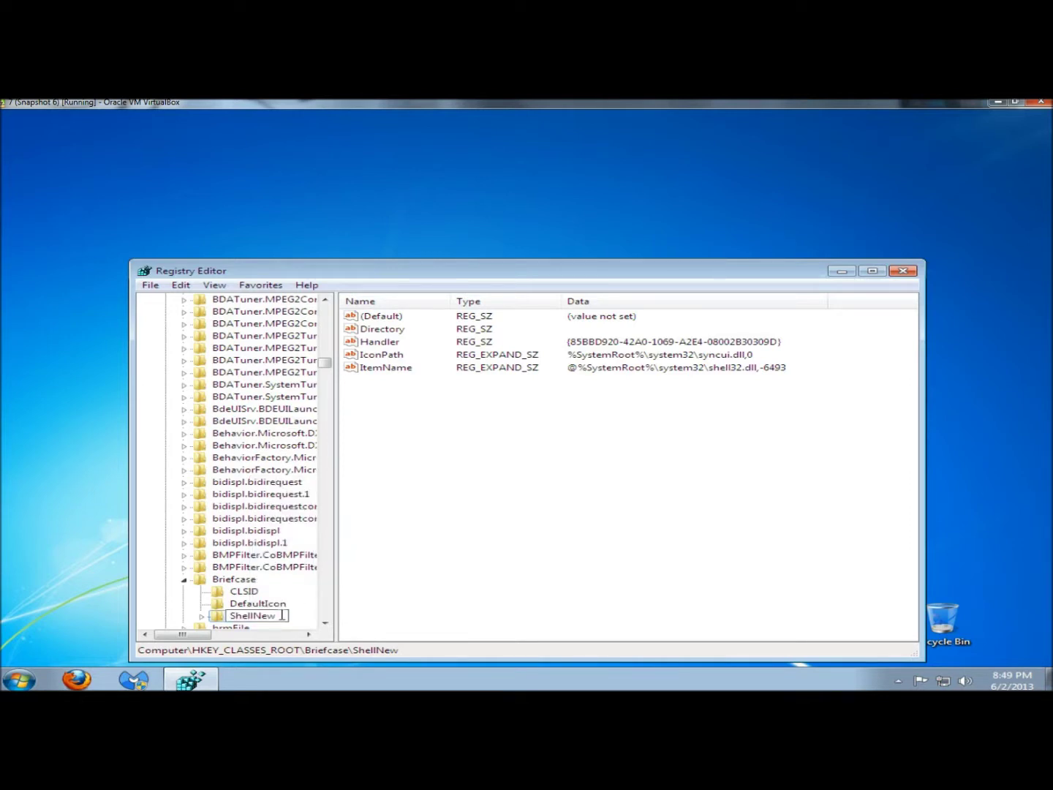
{"action": "type", "text": "%%"}
{"action": "left_click", "coordinate": [327, 608]}
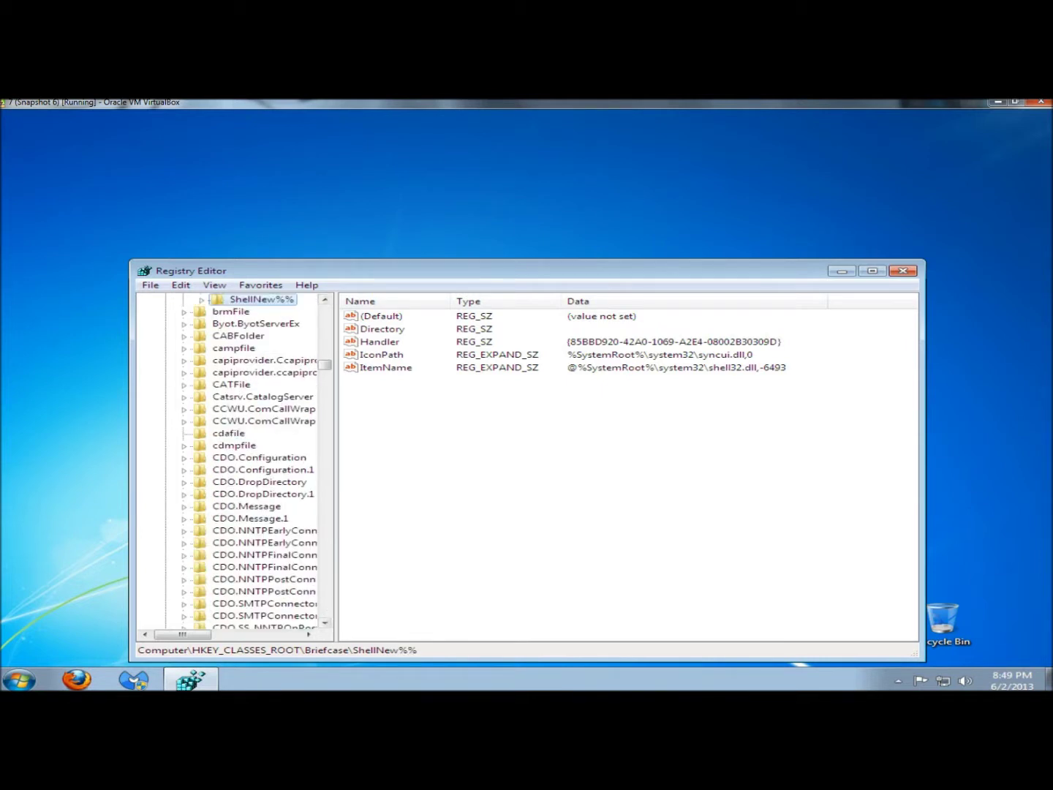
{"action": "right_click", "coordinate": [441, 219]}
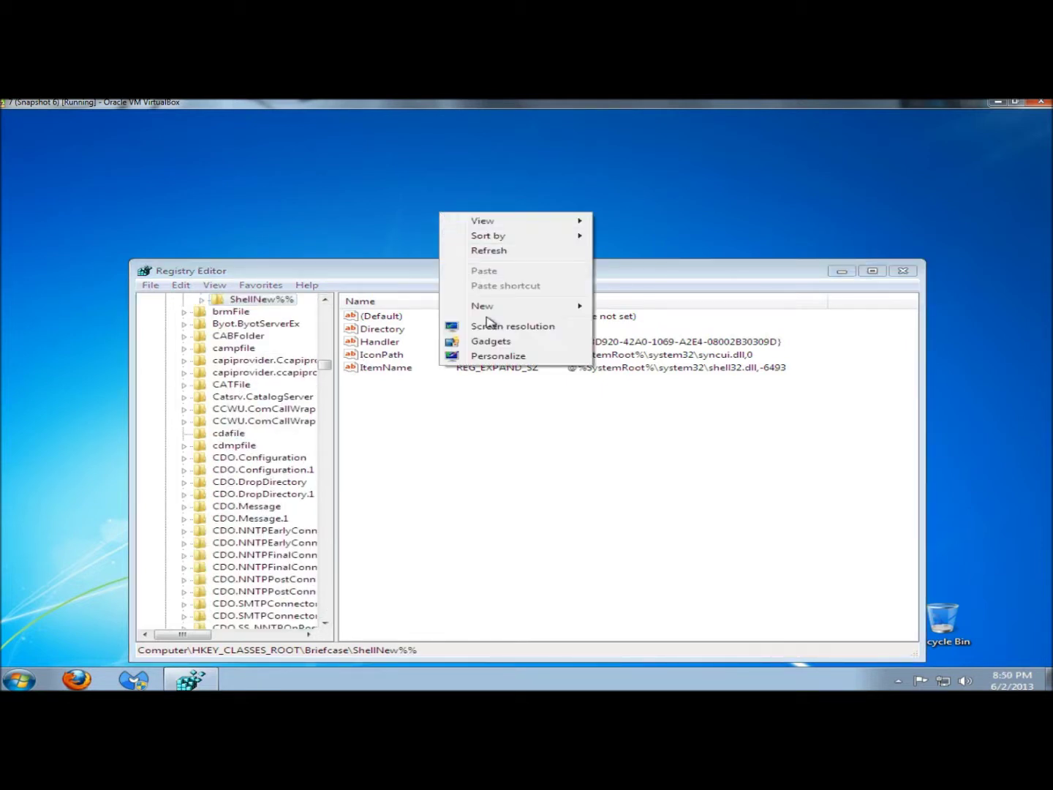
{"action": "mouse_move", "coordinate": [496, 313]}
Step: Rename Briefcase's ShellNew%% key back to ShellNew by deleting the %%
{"action": "right_click", "coordinate": [259, 302]}
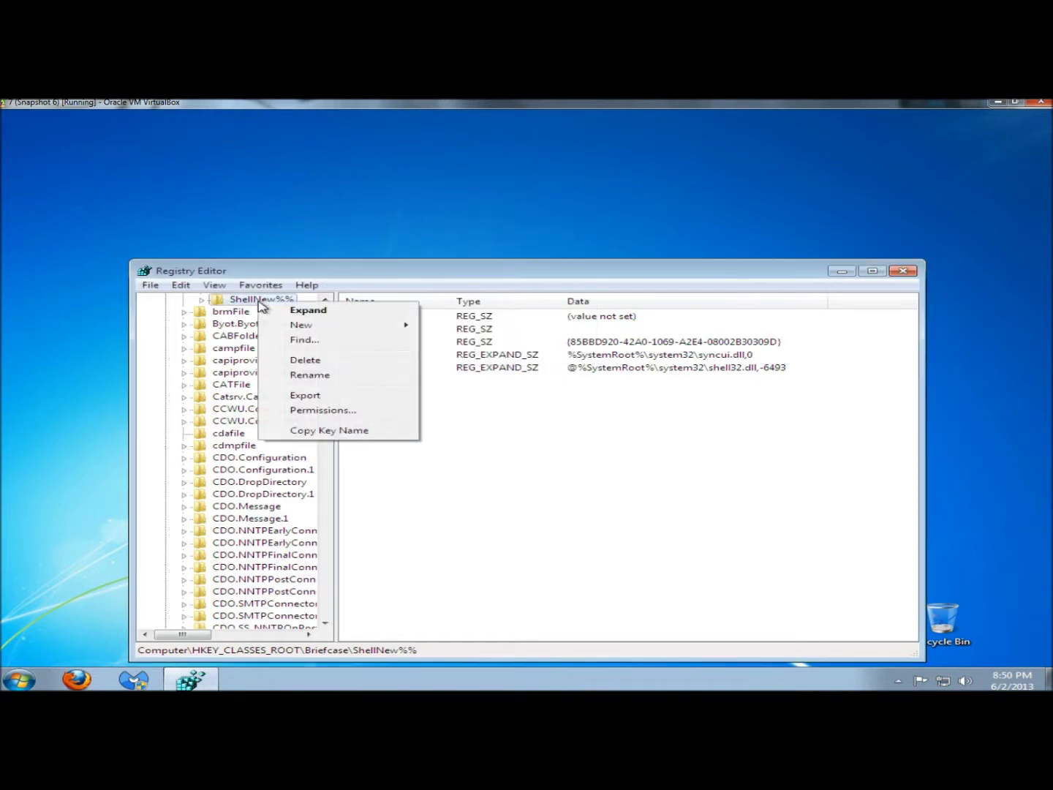
{"action": "left_click", "coordinate": [306, 375]}
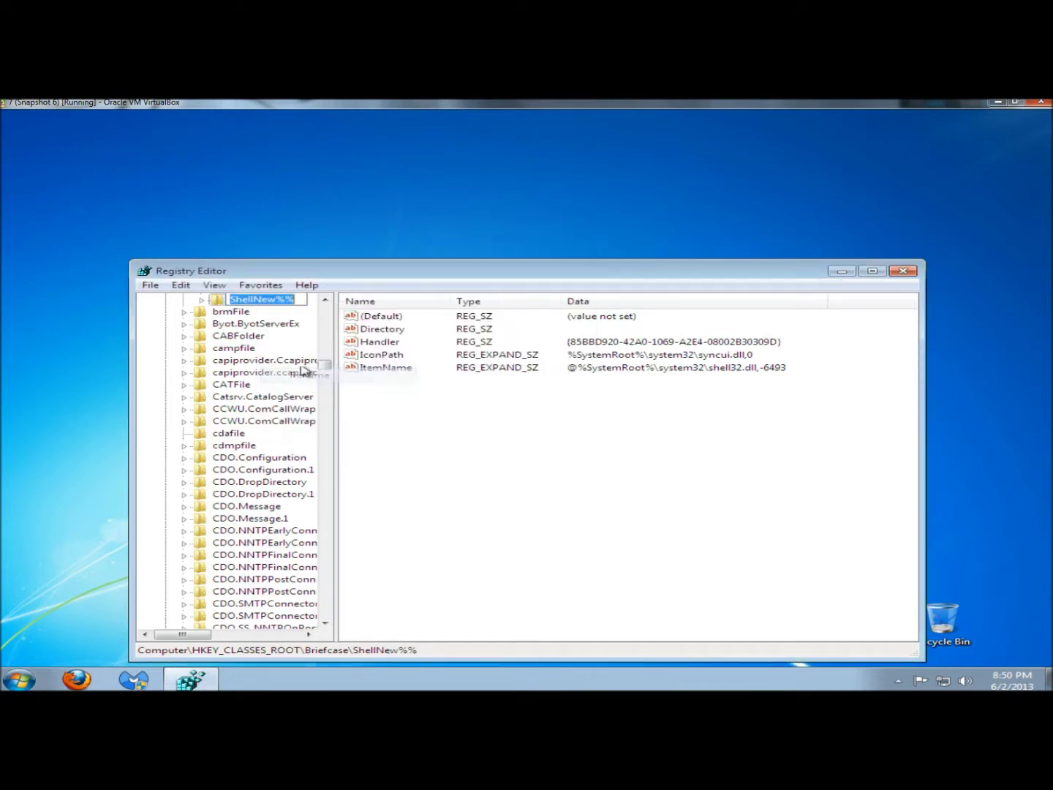
{"action": "left_click", "coordinate": [297, 300]}
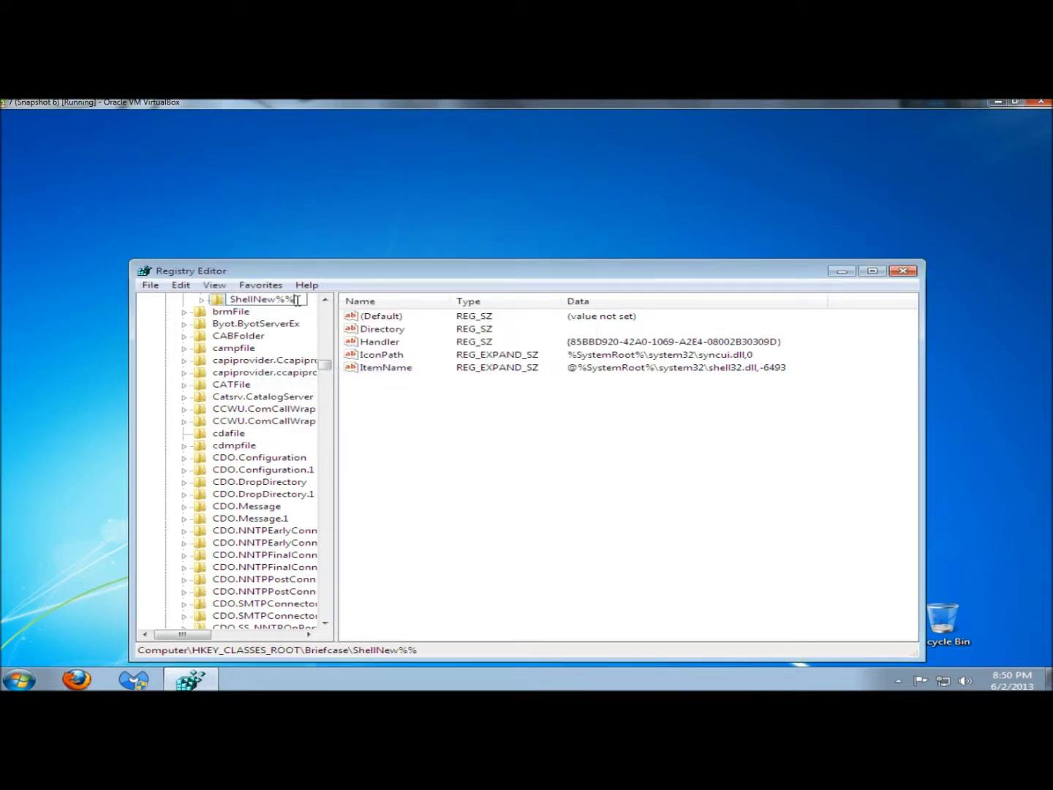
{"action": "key", "text": "BackSpace"}
{"action": "key", "text": "BackSpace"}
{"action": "left_click", "coordinate": [351, 208]}
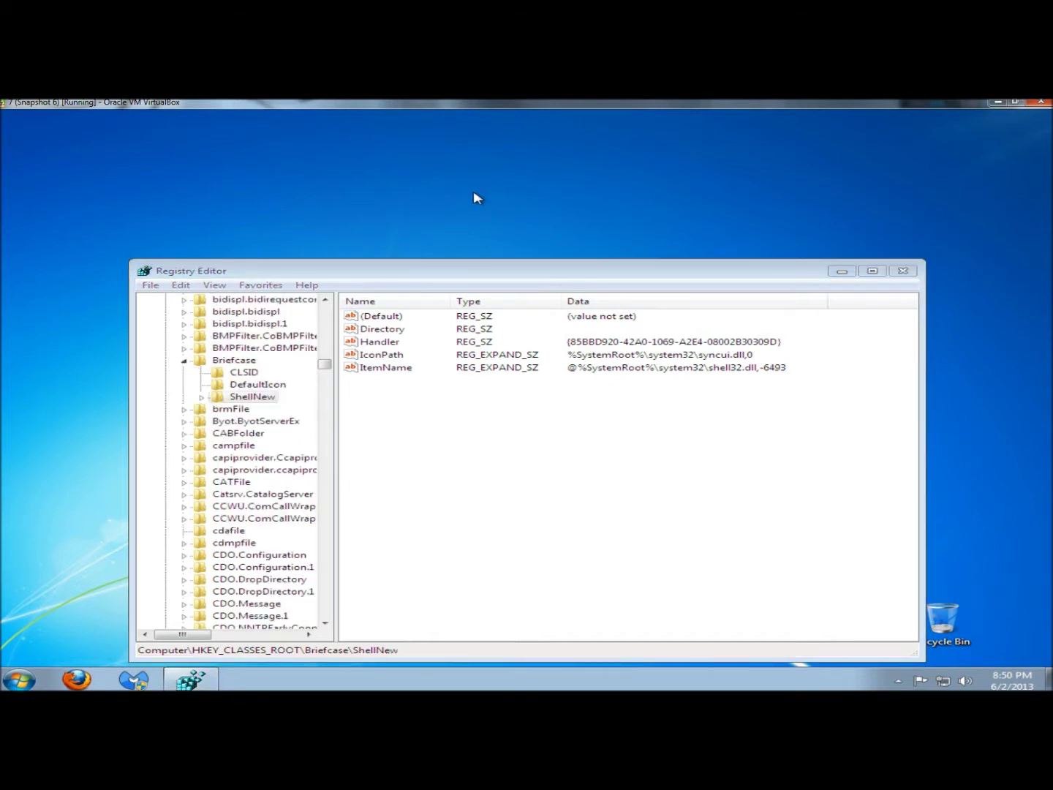
Step: Confirm Briefcase reappears in the desktop's New list
{"action": "right_click", "coordinate": [502, 151]}
{"action": "right_click", "coordinate": [542, 189]}
{"action": "mouse_move", "coordinate": [587, 285]}
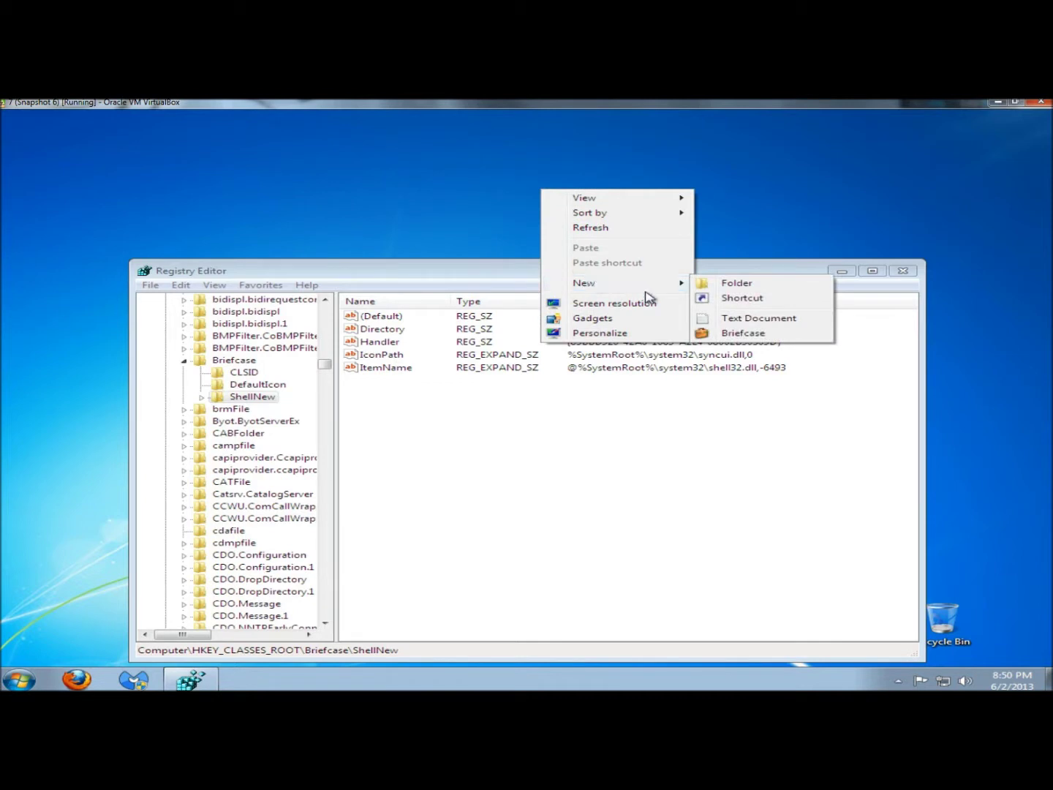
{"action": "right_click", "coordinate": [263, 400]}
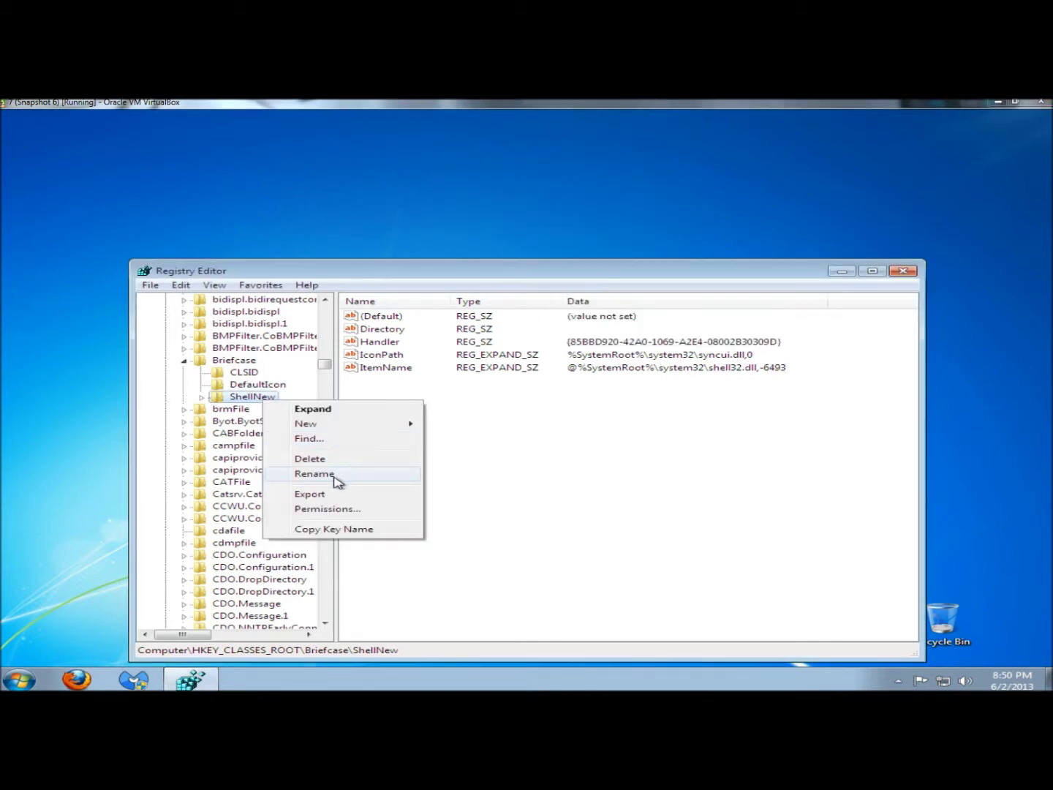
Step: Rename Briefcase's ShellNew key to ShellNew%%, then confirm the desktop New list shows only Folder, Shortcut, Text Document
{"action": "left_click", "coordinate": [334, 480]}
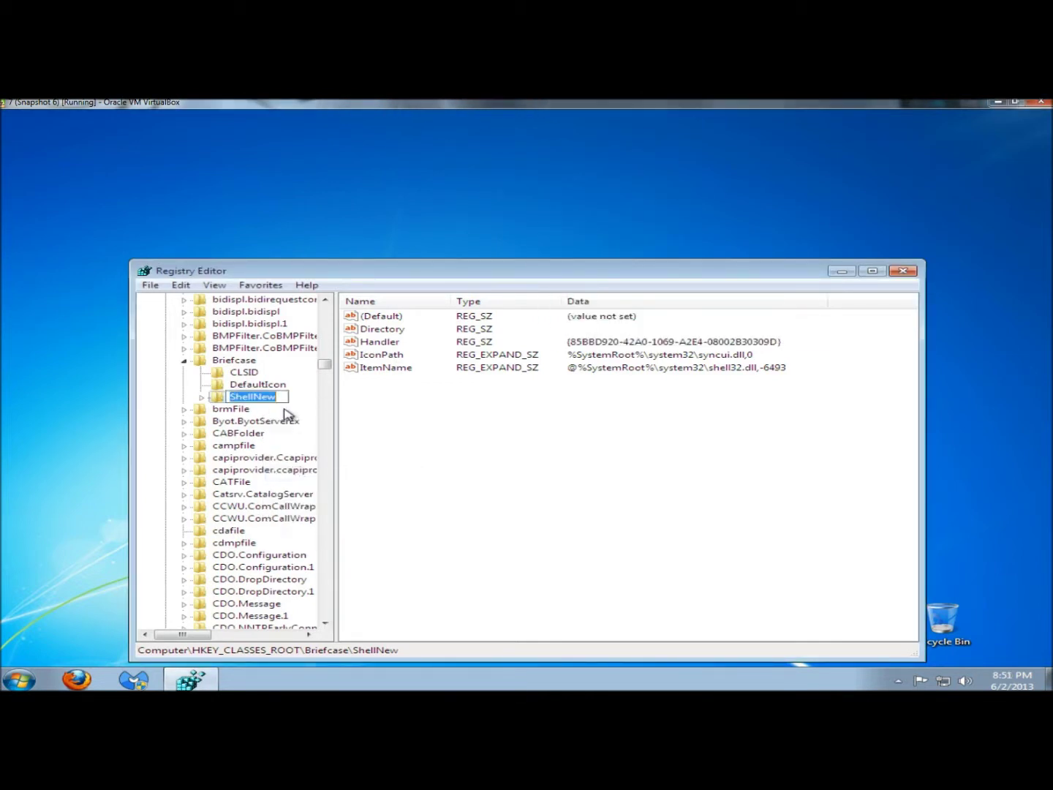
{"action": "left_click", "coordinate": [281, 397]}
{"action": "type", "text": "%%"}
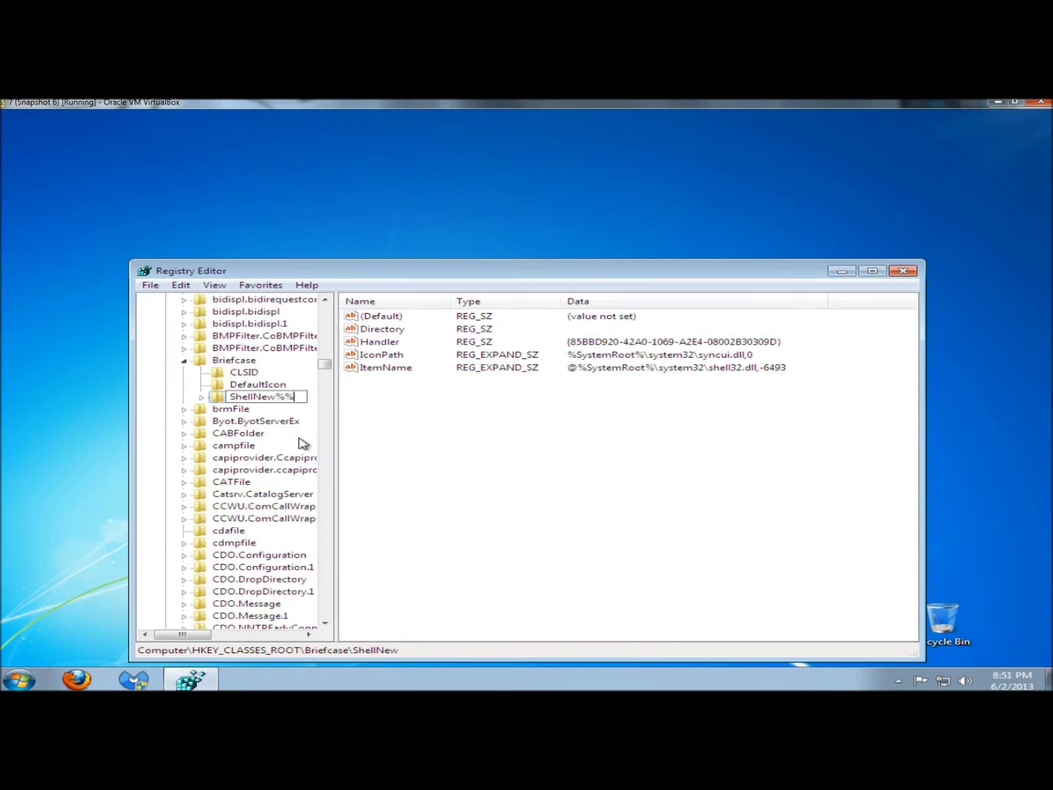
{"action": "left_click", "coordinate": [471, 209]}
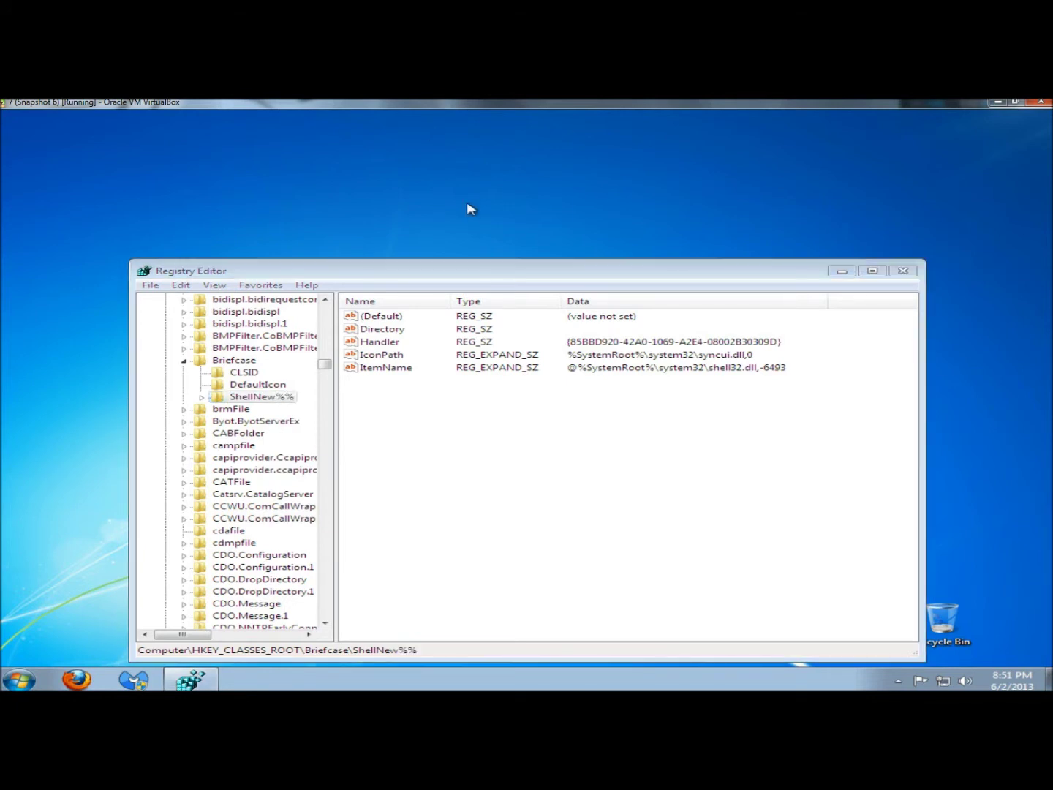
{"action": "right_click", "coordinate": [470, 208]}
{"action": "mouse_move", "coordinate": [546, 300]}
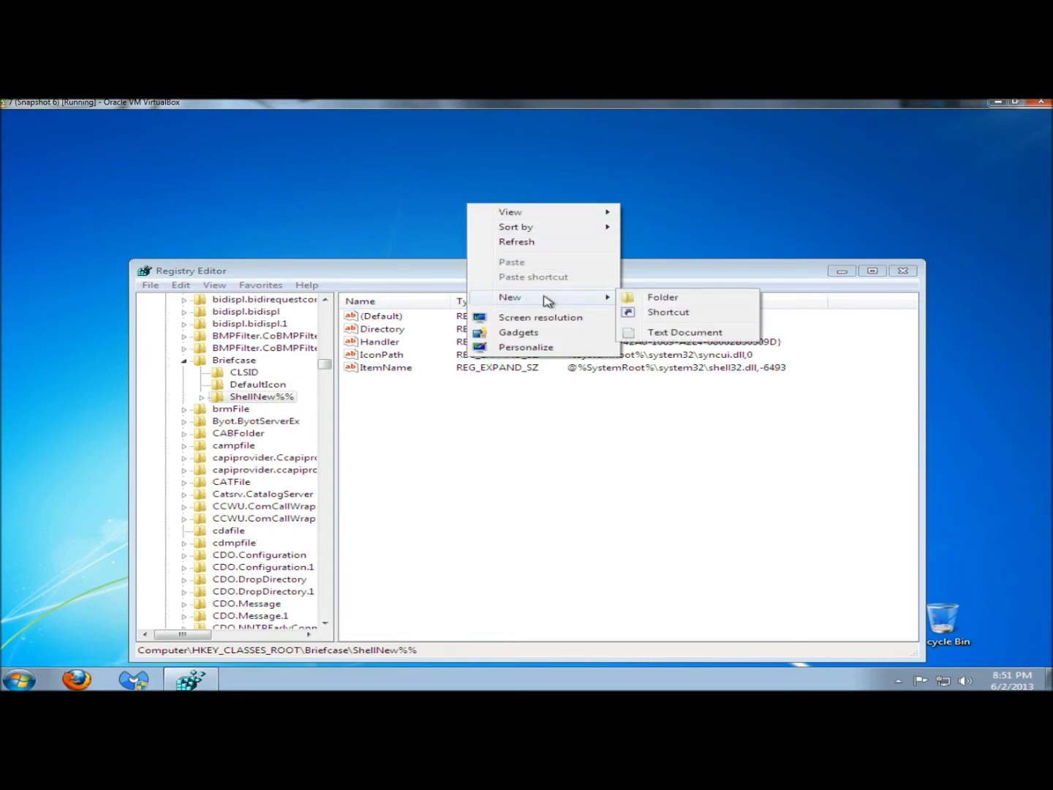